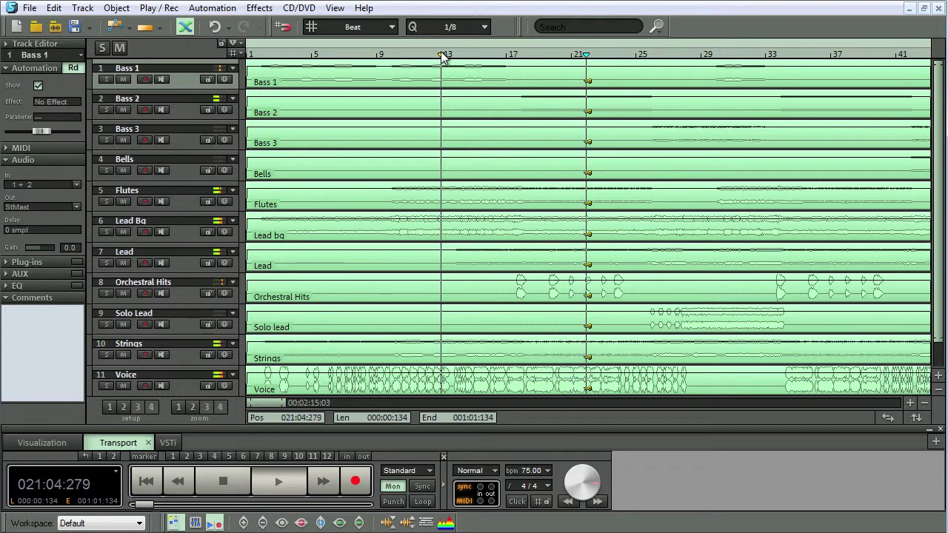
Stop playback and insert a new MIDI track from the Track menu.
{"action": "key", "text": "space"}
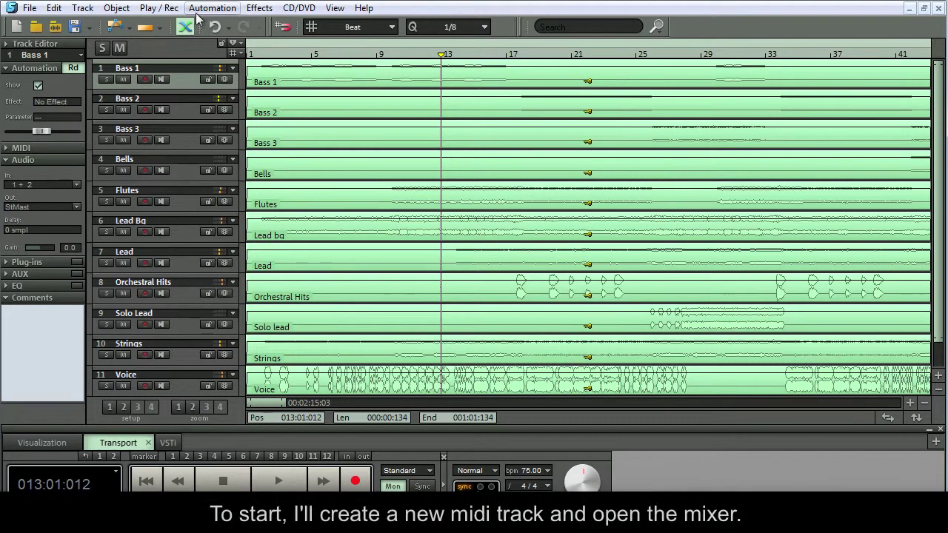
{"action": "left_click", "coordinate": [82, 8]}
{"action": "mouse_move", "coordinate": [108, 31]}
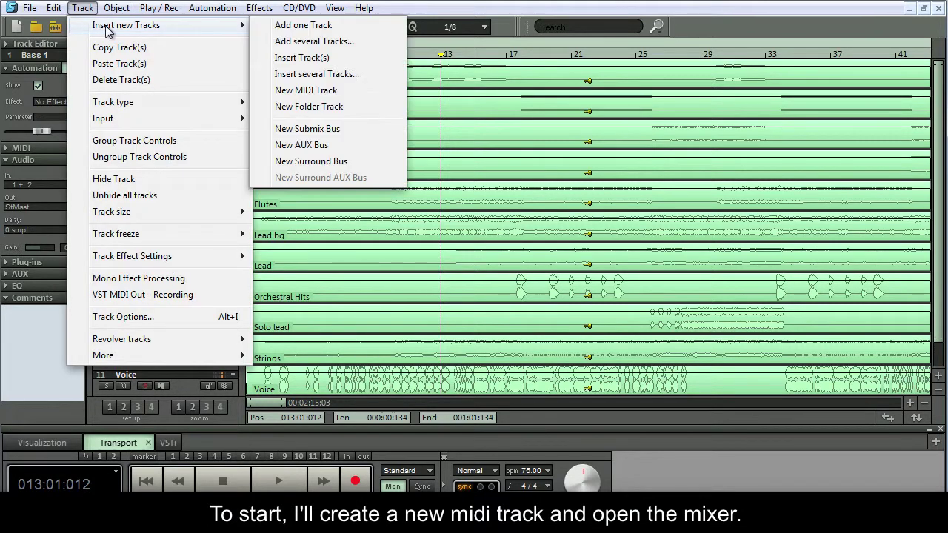
{"action": "left_click", "coordinate": [304, 89]}
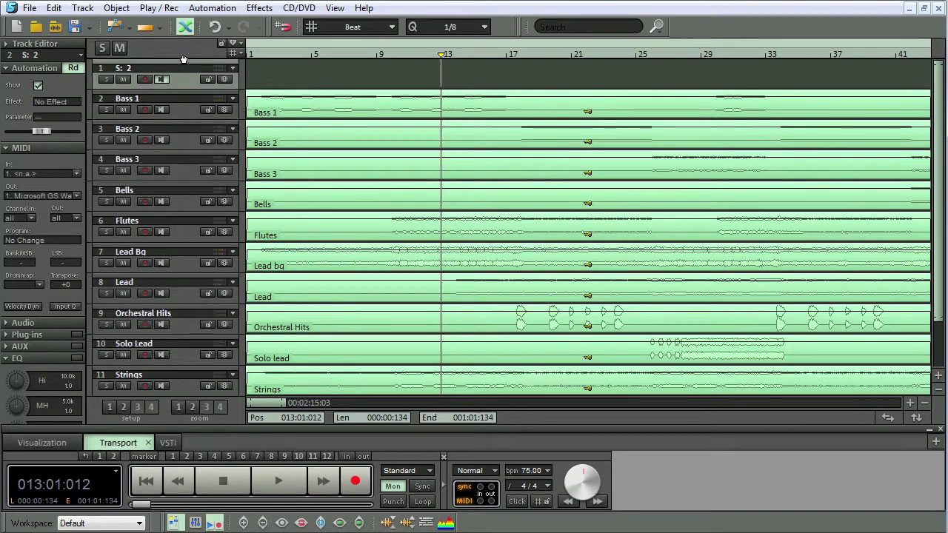
Load VSTi MeldaProduction MDrummer1out as the new track's instrument in the mixer.
{"action": "key", "text": "m"}
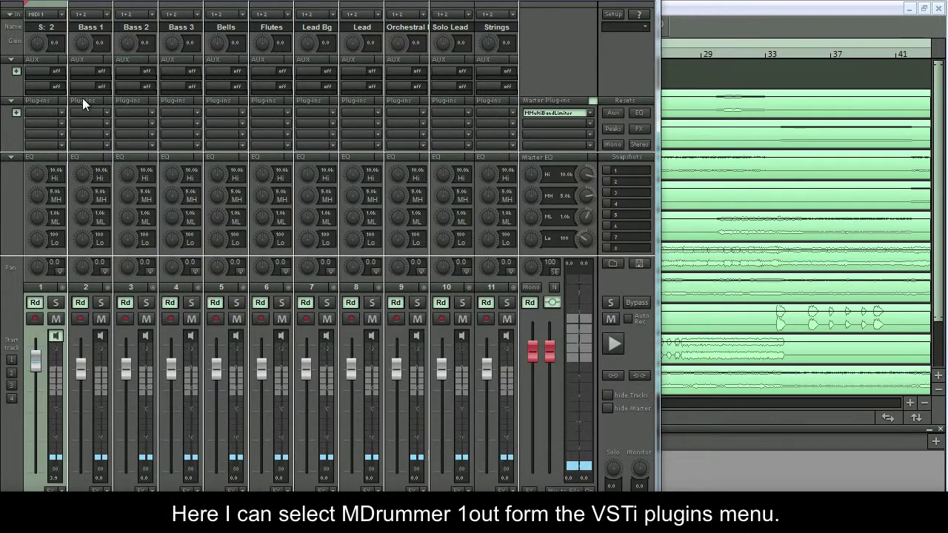
{"action": "left_click", "coordinate": [62, 111]}
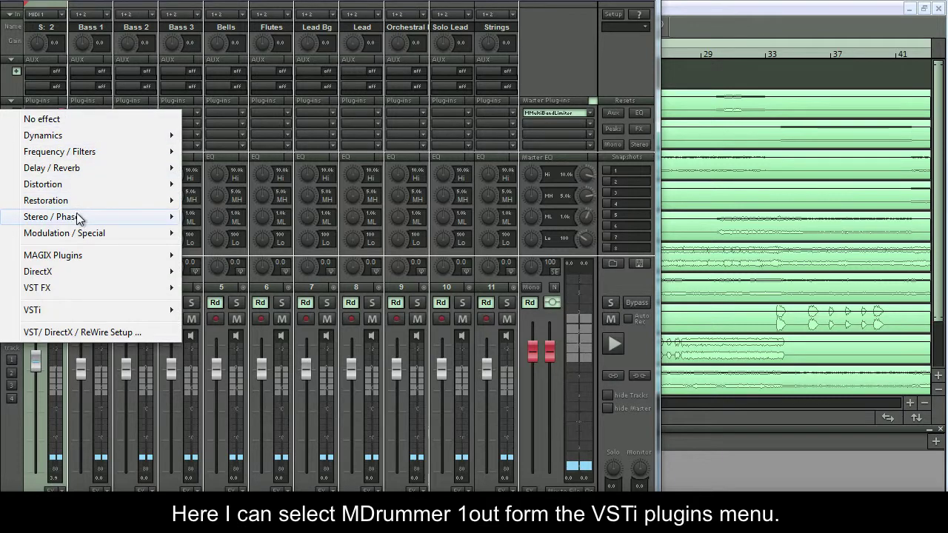
{"action": "mouse_move", "coordinate": [93, 315]}
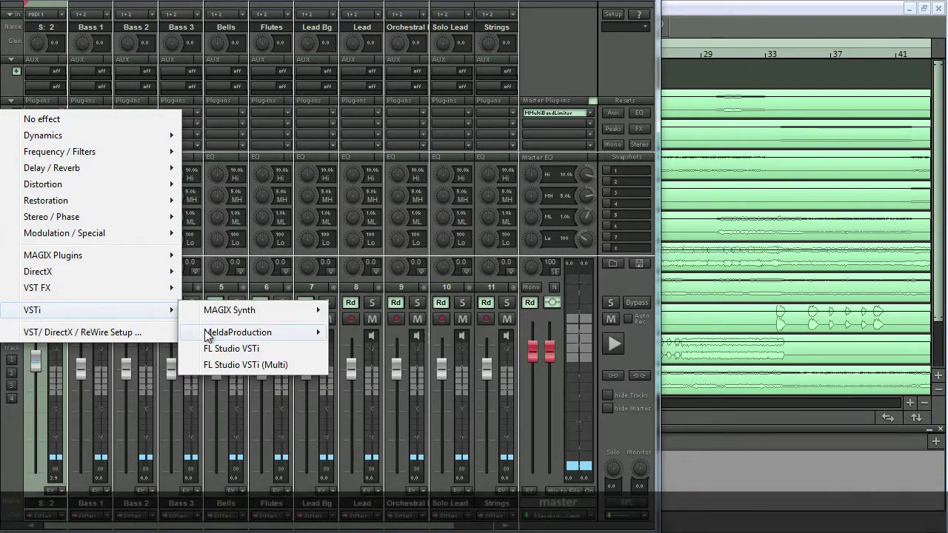
{"action": "mouse_move", "coordinate": [239, 337]}
{"action": "left_click", "coordinate": [361, 349]}
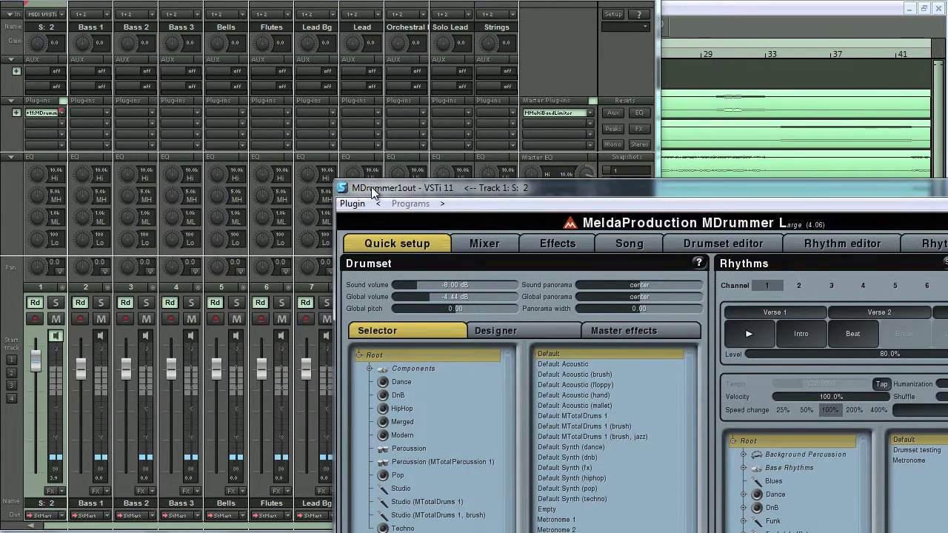
Choose the HipHop drumset in MDrummer's Quick setup while previewing the rhythm.
{"action": "left_click_drag", "start_coordinate": [377, 190], "coordinate": [88, 21]}
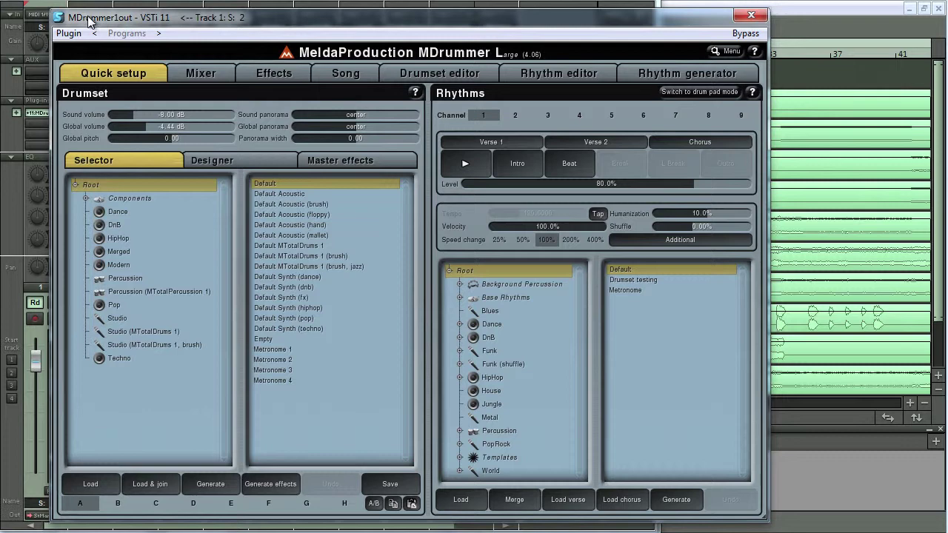
{"action": "left_click", "coordinate": [465, 165]}
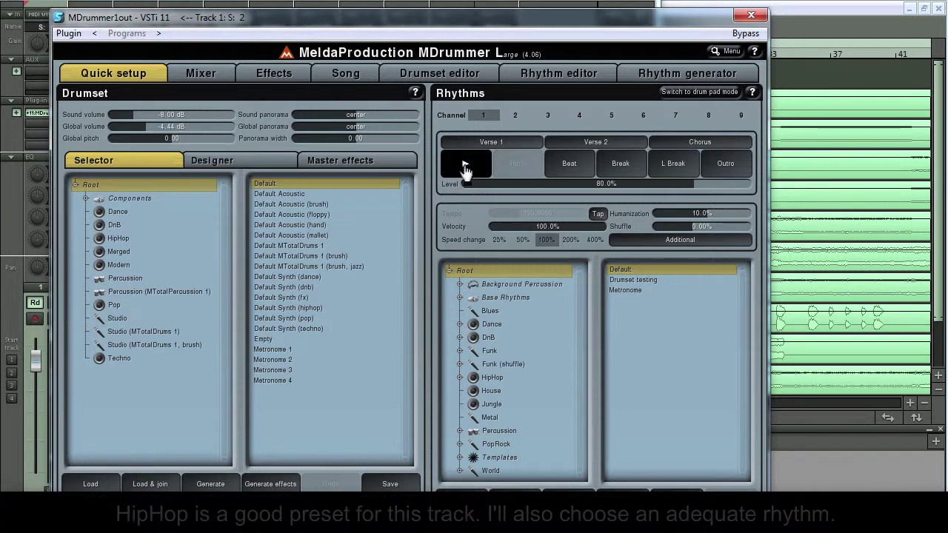
{"action": "left_click", "coordinate": [152, 238]}
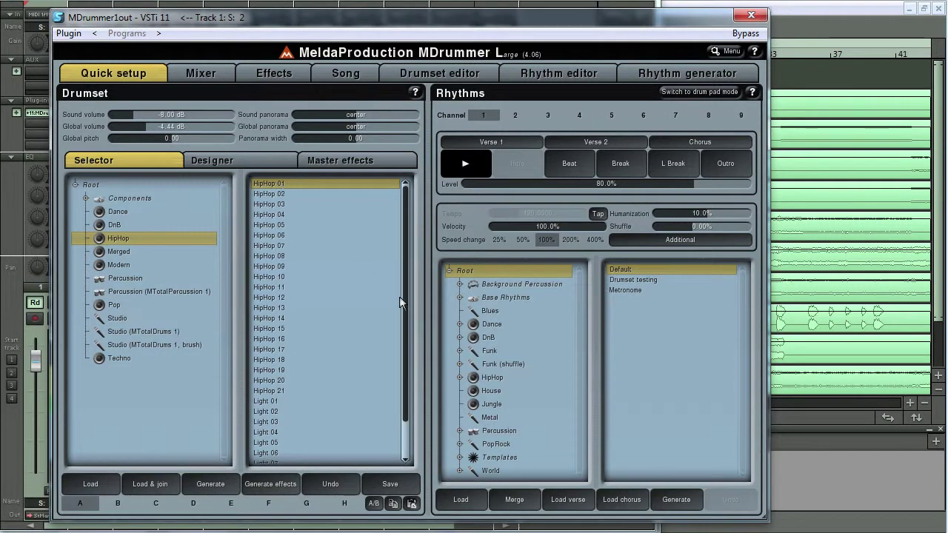
Audition HipHop 06 and 04, settle on HipHop 01, then stop and move the window aside.
{"action": "left_click", "coordinate": [488, 377]}
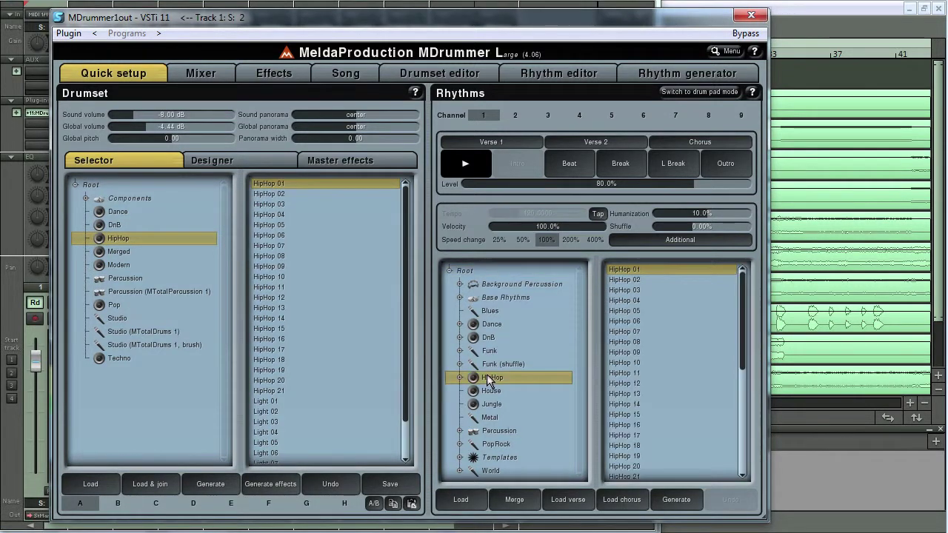
{"action": "left_click", "coordinate": [618, 322]}
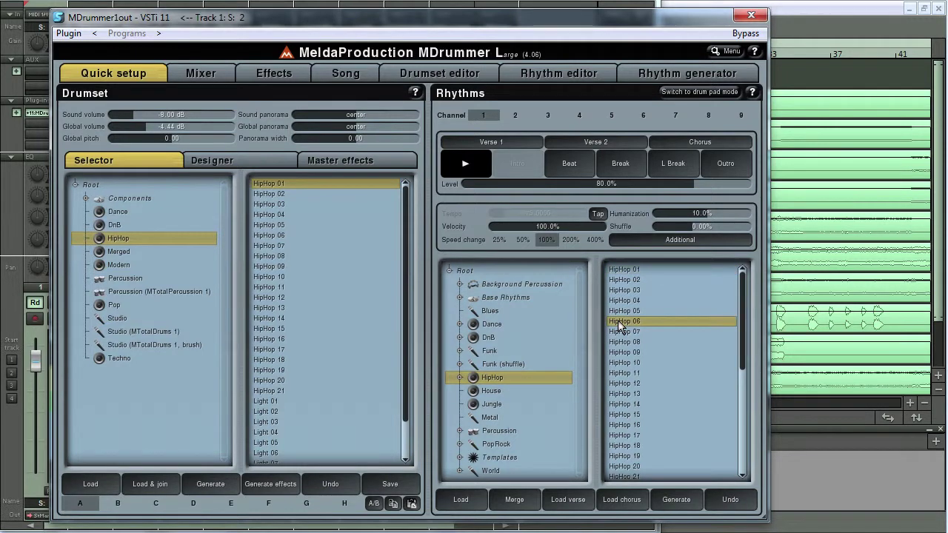
{"action": "left_click", "coordinate": [620, 301]}
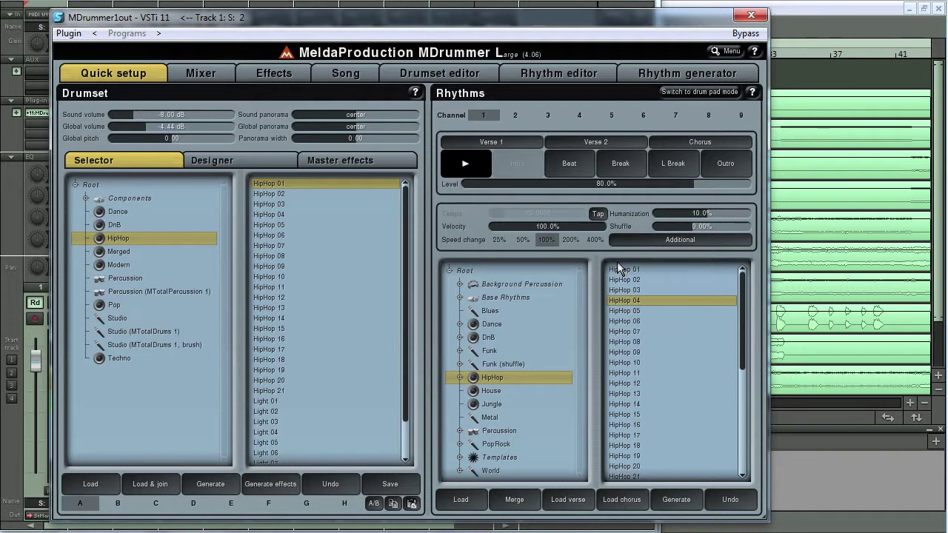
{"action": "left_click", "coordinate": [619, 271]}
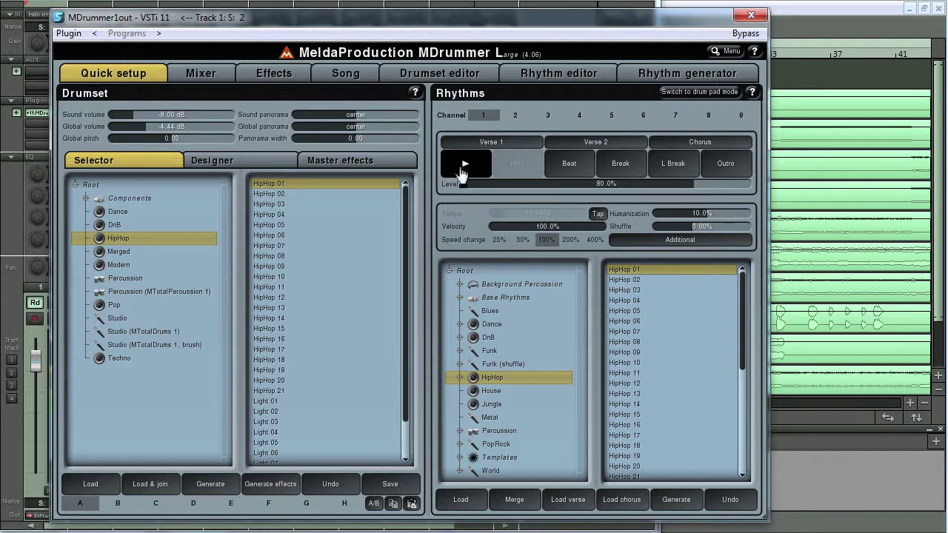
{"action": "left_click", "coordinate": [462, 167]}
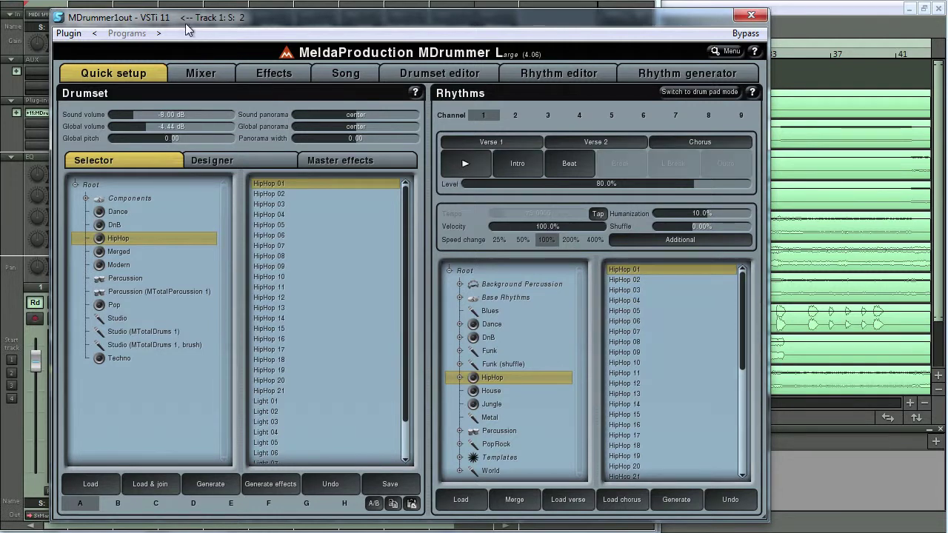
{"action": "left_click_drag", "start_coordinate": [185, 23], "coordinate": [947, 22]}
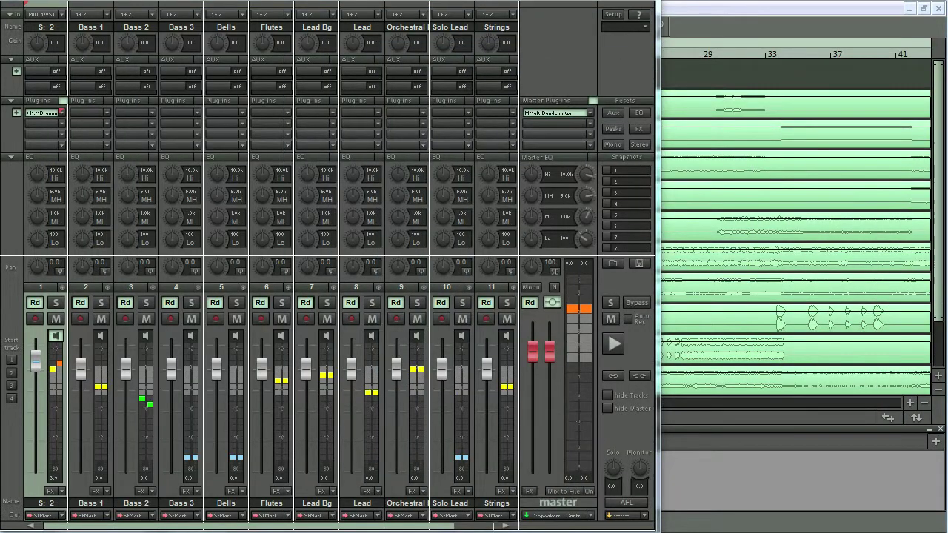
Insert MMultiBandLimiter after MDrummer on the drum track and raise its Drive to +4.92 dB.
{"action": "left_click", "coordinate": [60, 122]}
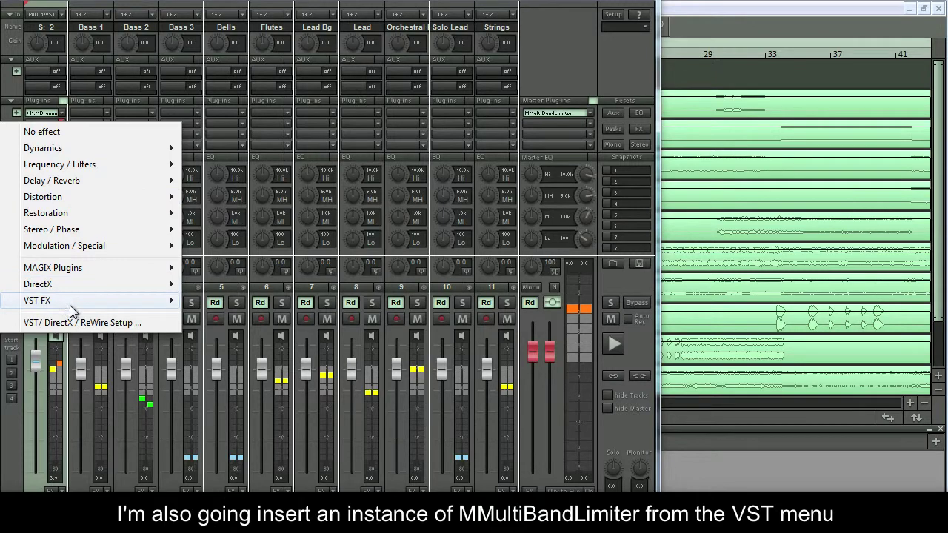
{"action": "mouse_move", "coordinate": [70, 311]}
{"action": "mouse_move", "coordinate": [237, 305]}
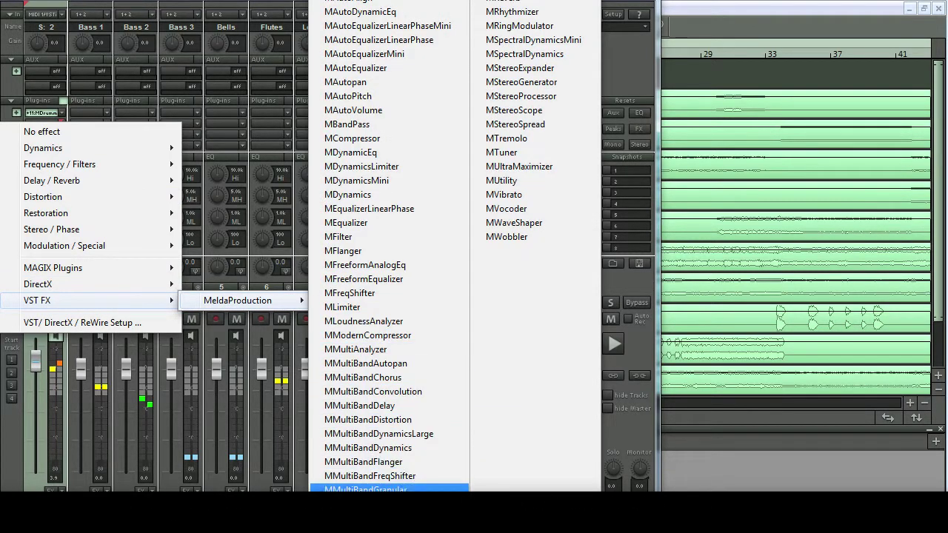
{"action": "left_click", "coordinate": [348, 507]}
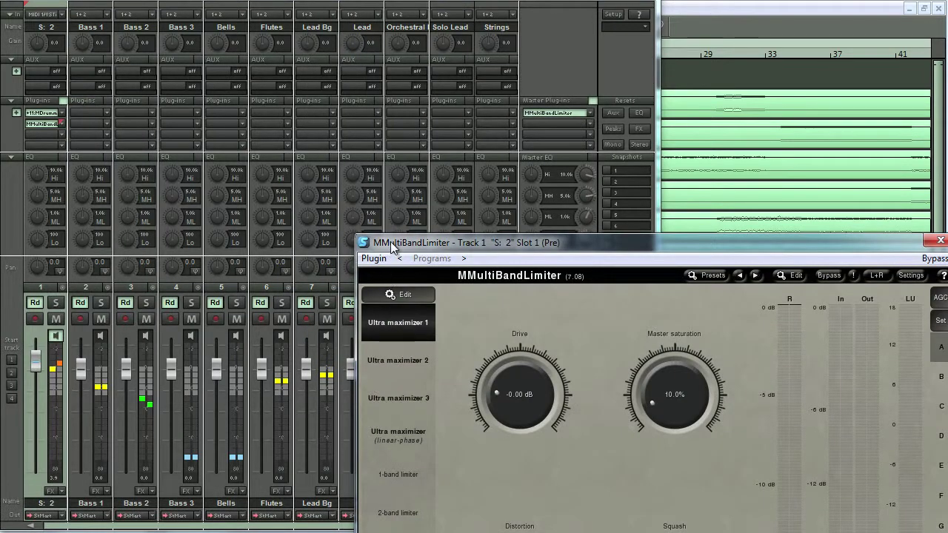
{"action": "left_click_drag", "start_coordinate": [390, 243], "coordinate": [80, 12]}
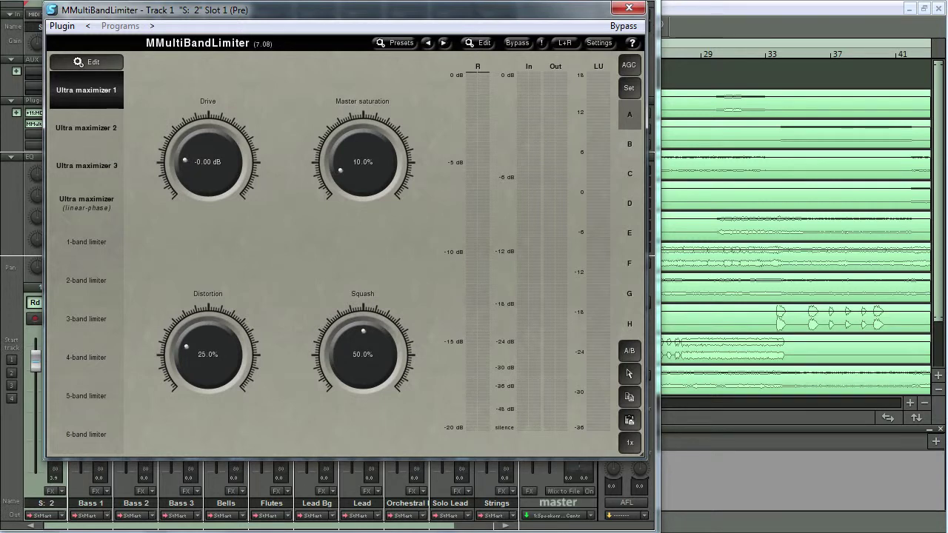
{"action": "left_click_drag", "start_coordinate": [191, 163], "coordinate": [191, 154]}
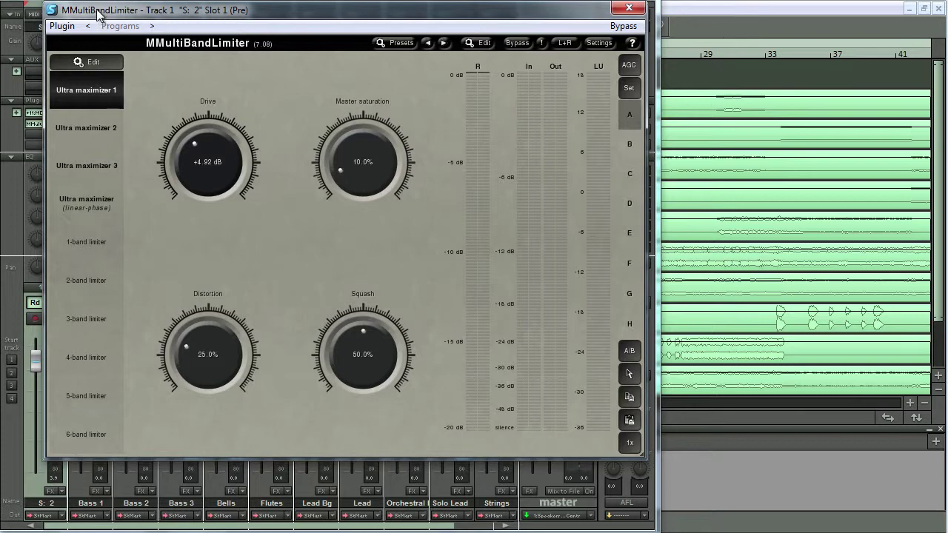
{"action": "left_click_drag", "start_coordinate": [99, 15], "coordinate": [940, 119]}
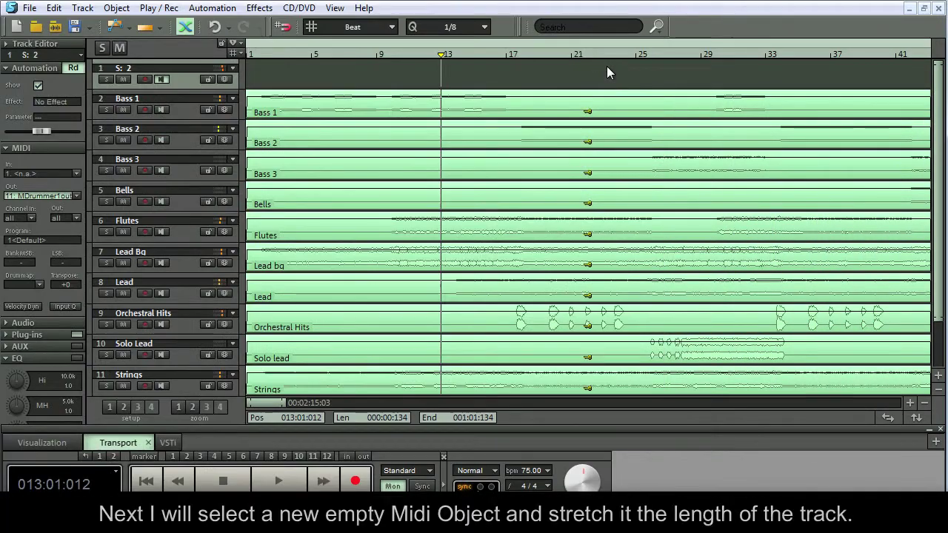
Create an empty MIDI object on the drum track, move it to bar 1, and open it in the MIDI Editor.
{"action": "left_click", "coordinate": [115, 8]}
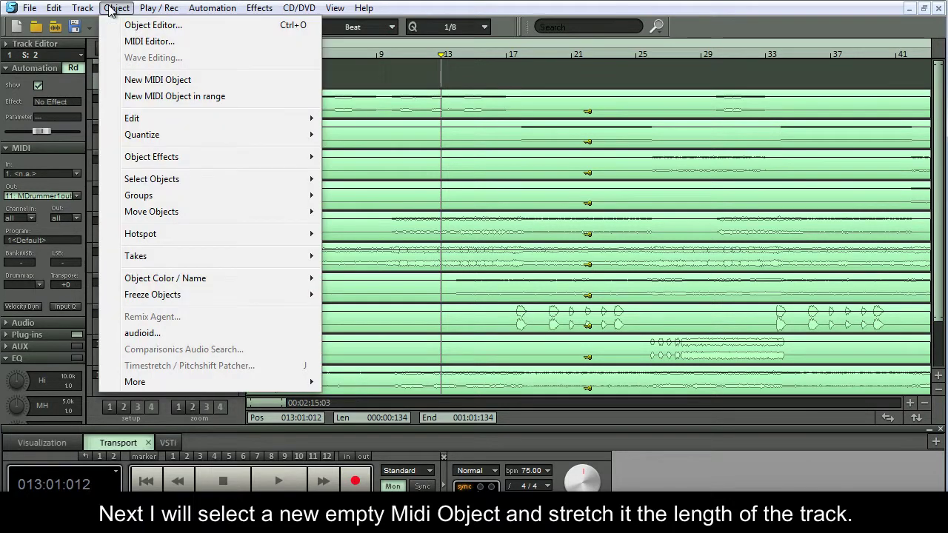
{"action": "left_click", "coordinate": [142, 80]}
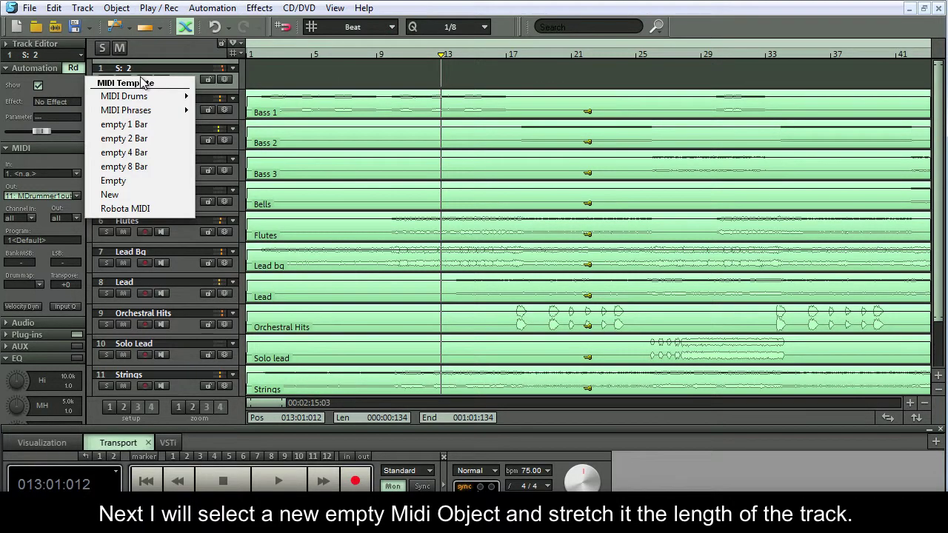
{"action": "left_click", "coordinate": [171, 181]}
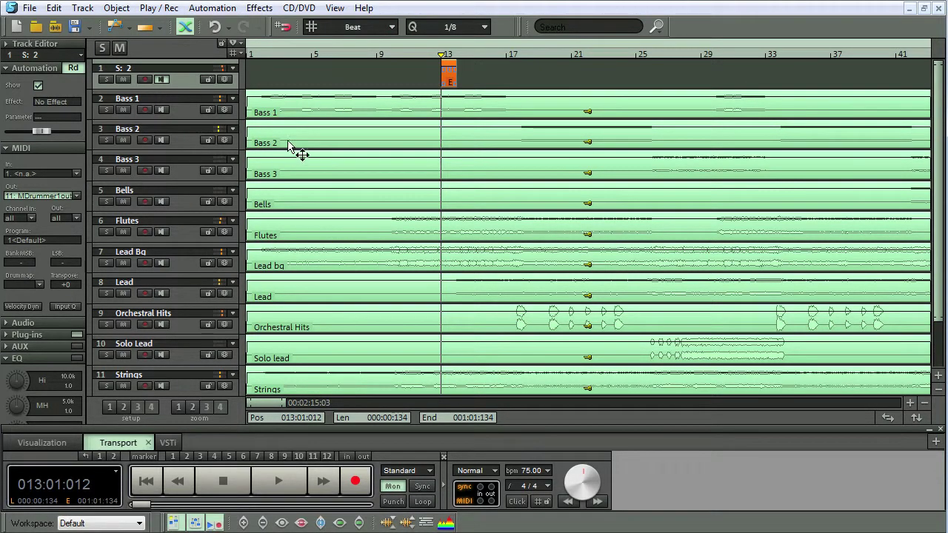
{"action": "left_click_drag", "start_coordinate": [449, 74], "coordinate": [837, 79]}
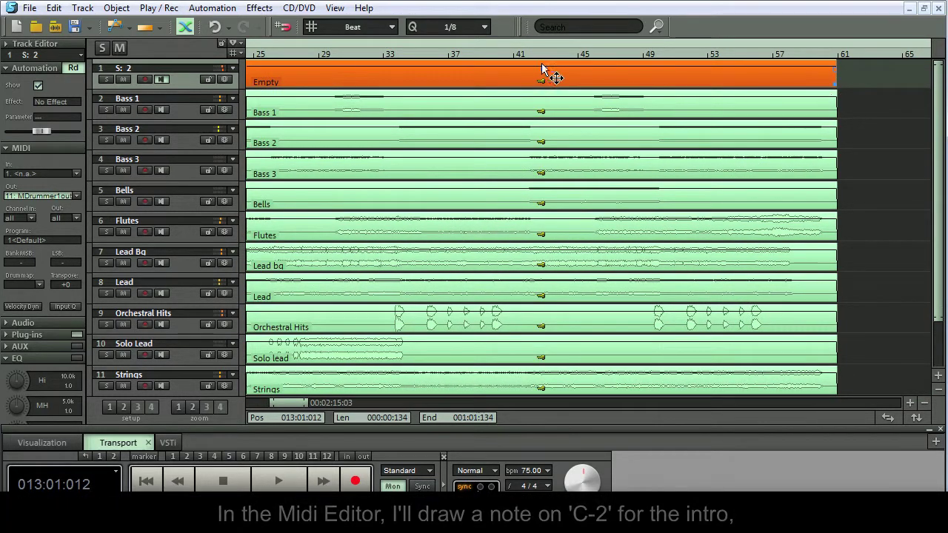
{"action": "double_click", "coordinate": [480, 72]}
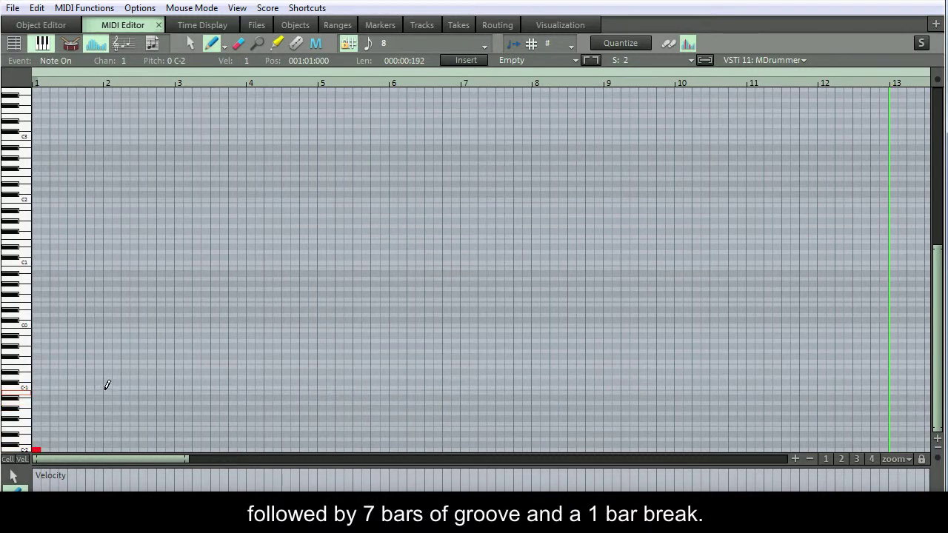
Draw C-1 groove notes at bars 3 and 4 and a C0 break note at bar 9.
{"action": "left_click", "coordinate": [177, 386]}
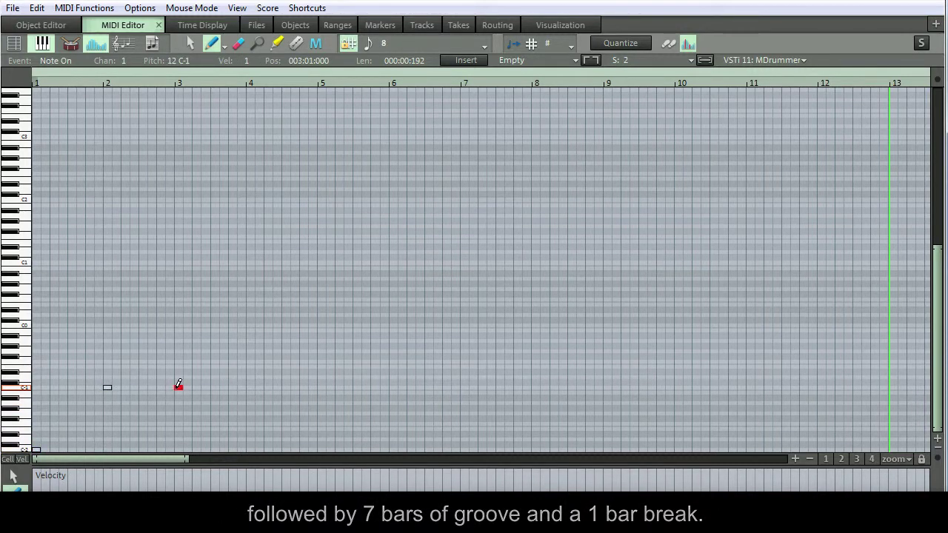
{"action": "left_click", "coordinate": [251, 386]}
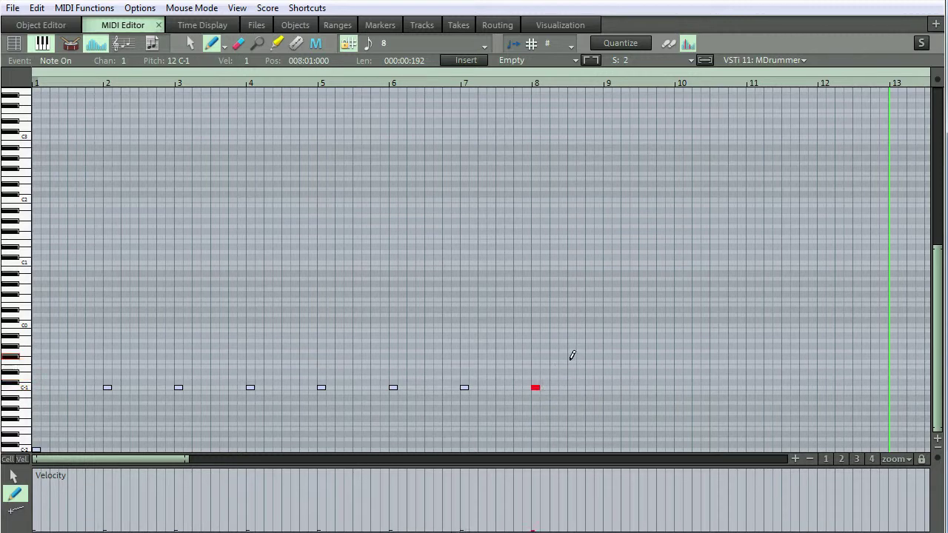
{"action": "left_click", "coordinate": [607, 325]}
Select the eight-bar note block from bar 2 to bar 9 and copy it.
{"action": "left_click", "coordinate": [189, 46]}
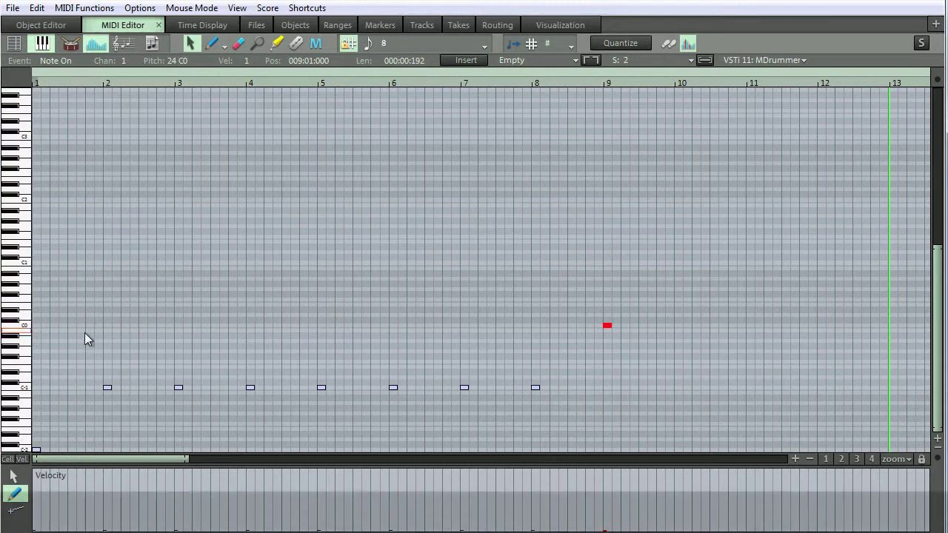
{"action": "left_click_drag", "start_coordinate": [92, 391], "coordinate": [643, 315]}
{"action": "key", "text": "ctrl+c"}
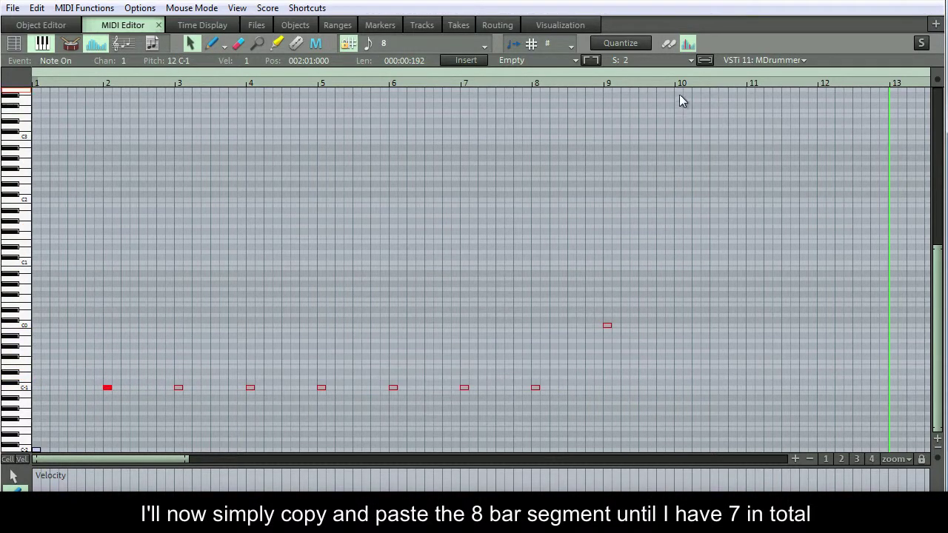
Paste copies of the eight-bar block at bars 10, 18 and 26.
{"action": "left_click", "coordinate": [675, 85]}
{"action": "key", "text": "ctrl+v"}
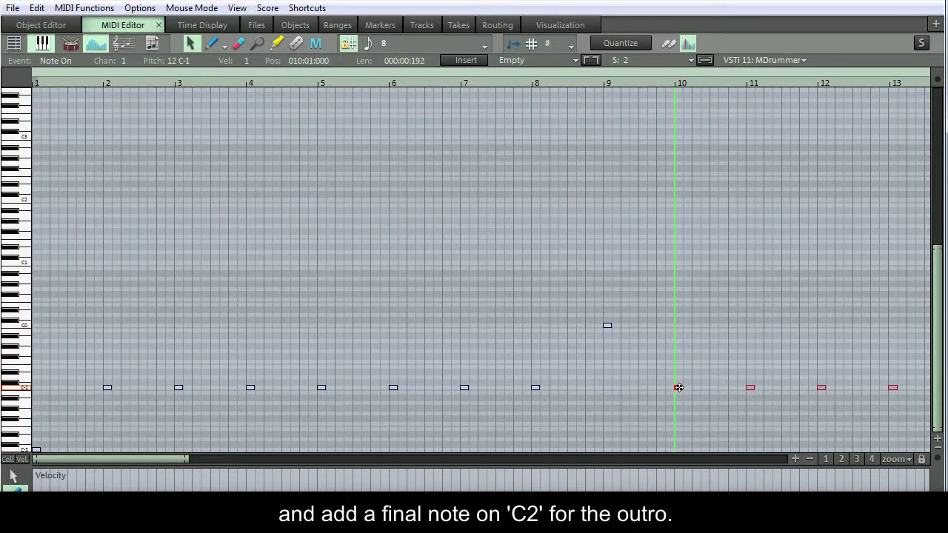
{"action": "left_click_drag", "start_coordinate": [163, 459], "coordinate": [357, 464]}
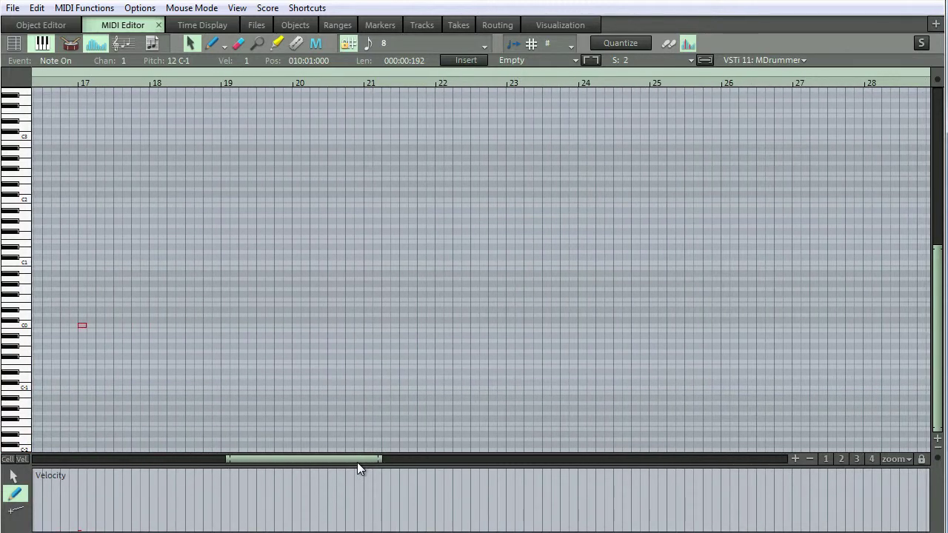
{"action": "left_click", "coordinate": [149, 84]}
{"action": "key", "text": "ctrl+v"}
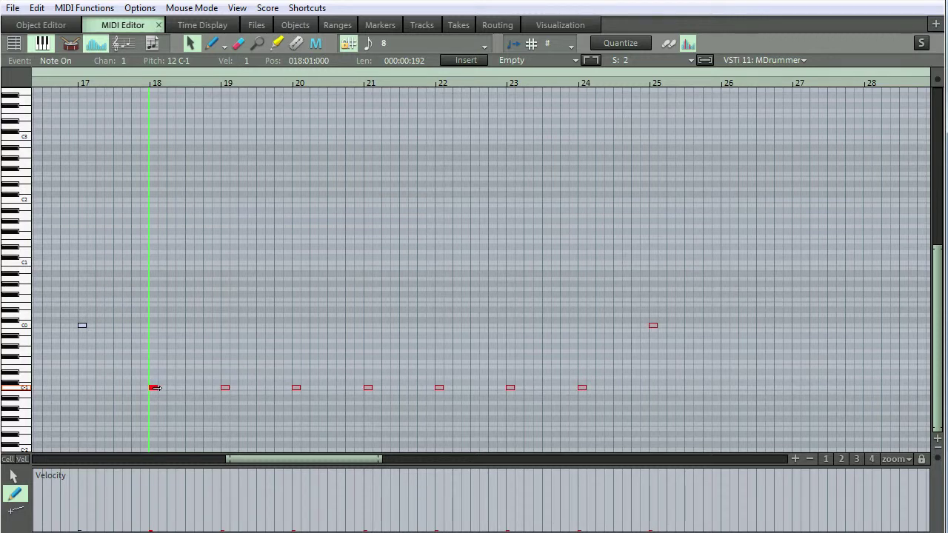
{"action": "left_click", "coordinate": [722, 85]}
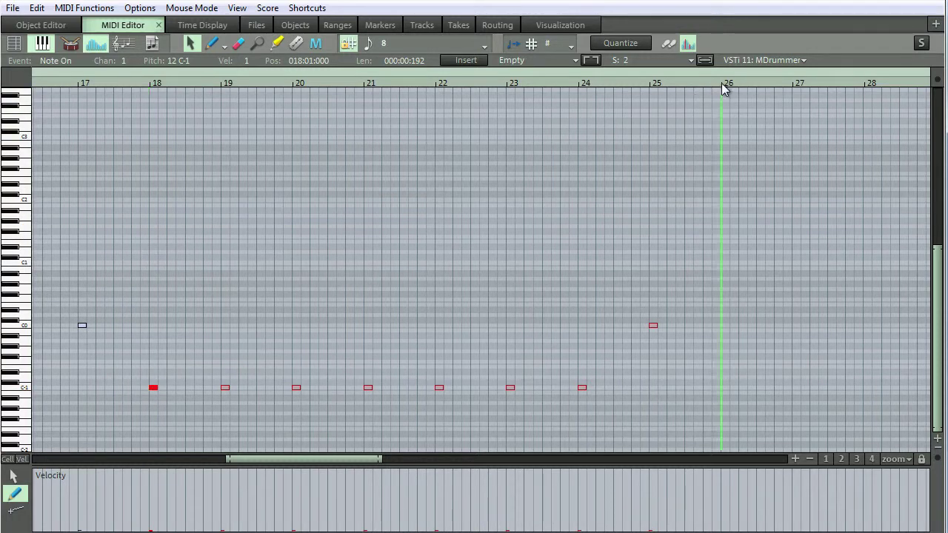
{"action": "key", "text": "ctrl+v"}
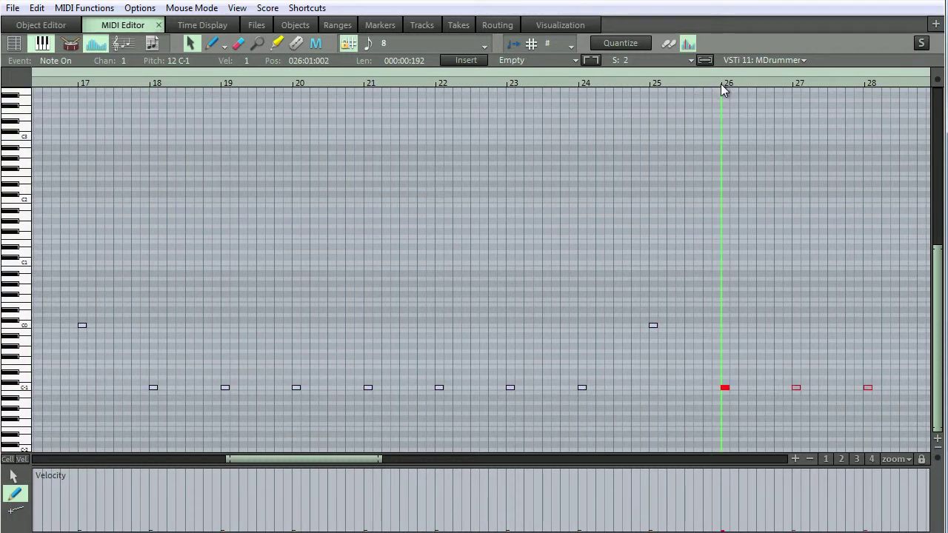
{"action": "left_click_drag", "start_coordinate": [327, 457], "coordinate": [534, 448]}
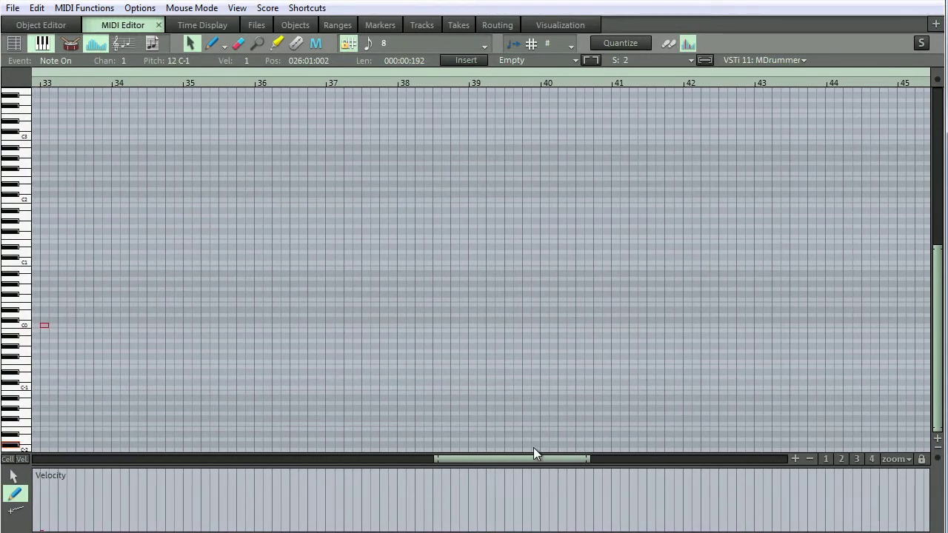
Paste further copies of the block at bars 34, 42 and 50.
{"action": "left_click", "coordinate": [111, 86]}
{"action": "key", "text": "ctrl+v"}
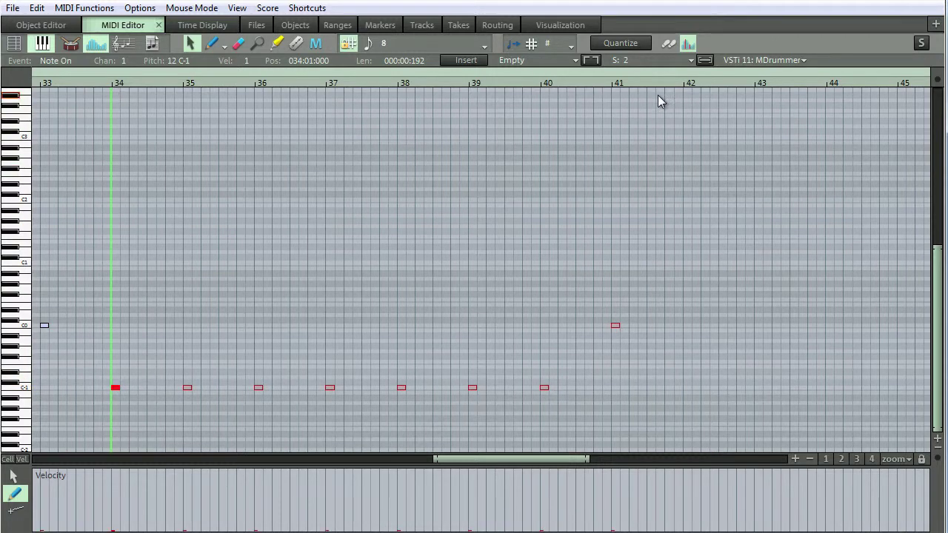
{"action": "left_click", "coordinate": [683, 86]}
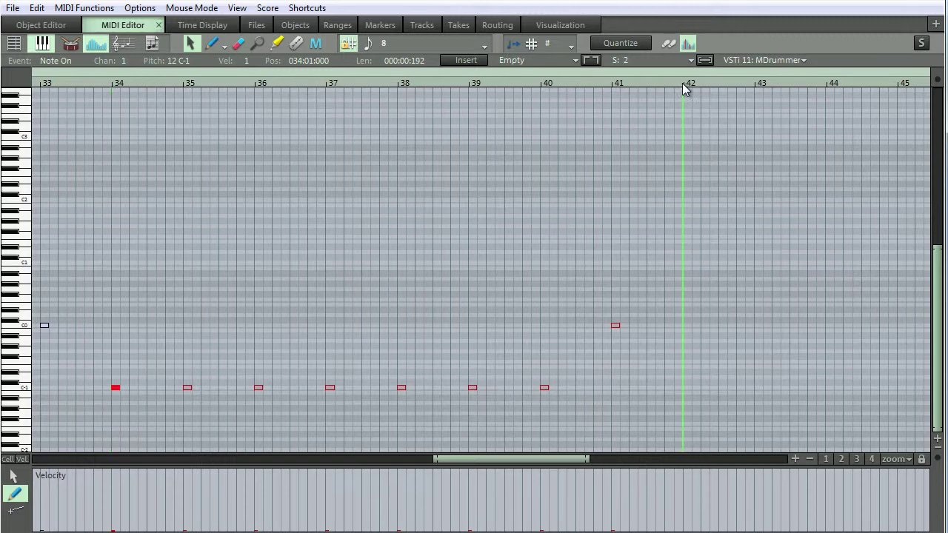
{"action": "key", "text": "ctrl+v"}
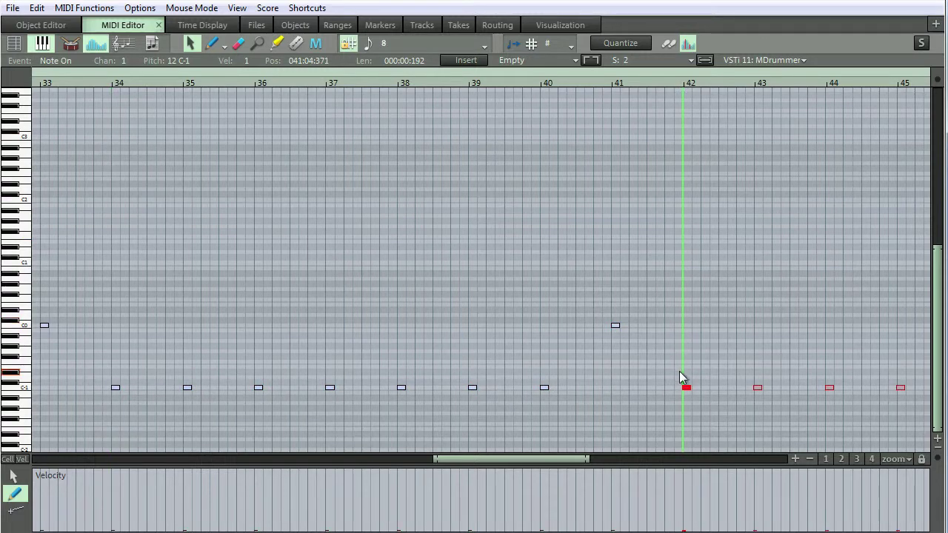
{"action": "left_click_drag", "start_coordinate": [560, 460], "coordinate": [726, 459]}
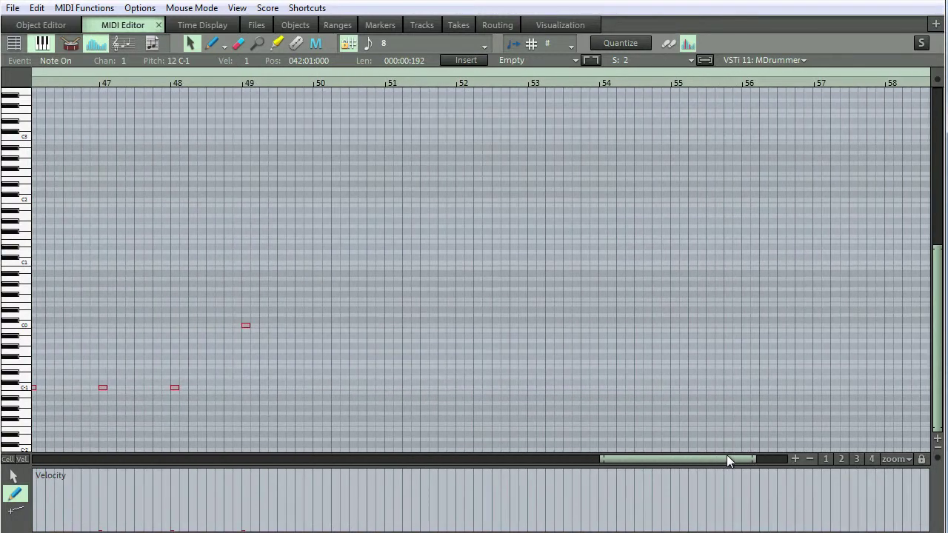
{"action": "left_click", "coordinate": [314, 83]}
{"action": "key", "text": "ctrl+v"}
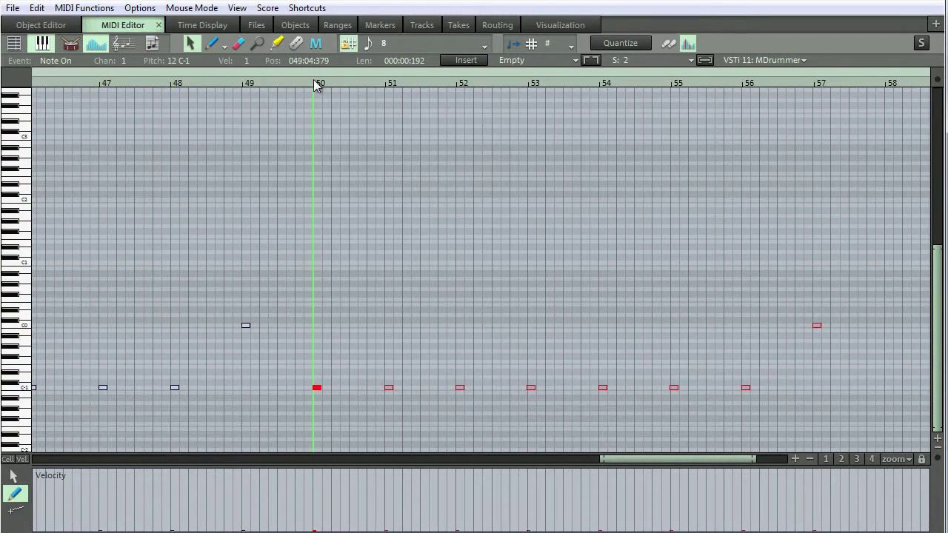
{"action": "left_click_drag", "start_coordinate": [610, 459], "coordinate": [645, 459]}
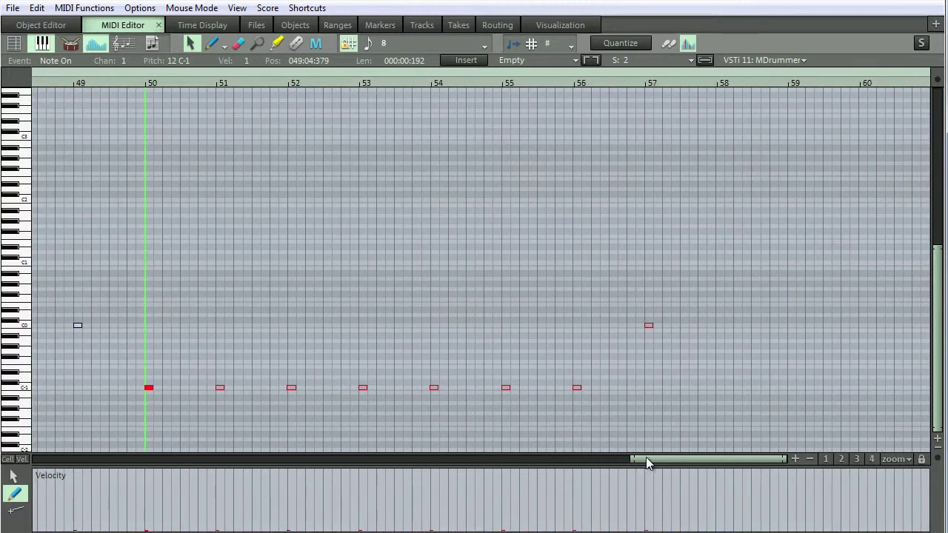
Draw a C2 outro note at bar 59.
{"action": "key", "text": "2"}
{"action": "left_click", "coordinate": [792, 200]}
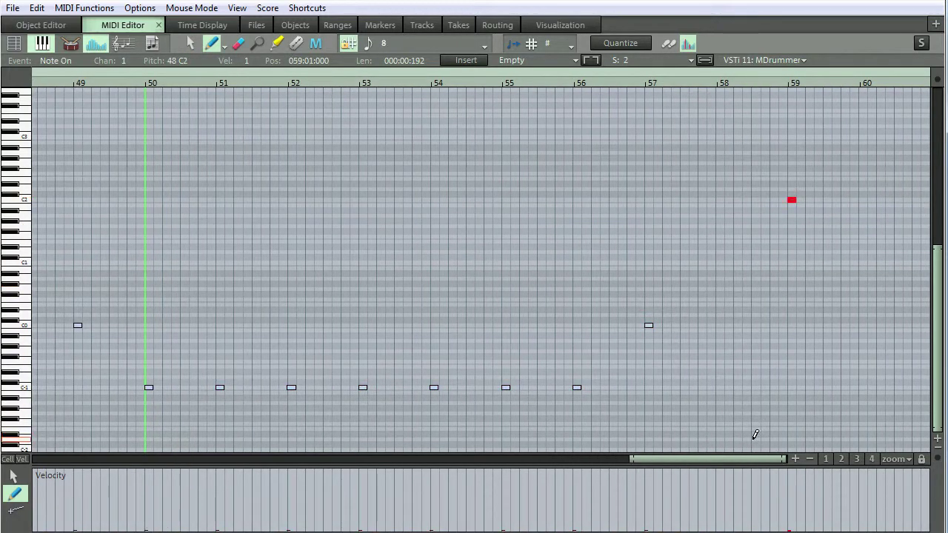
{"action": "left_click_drag", "start_coordinate": [749, 459], "coordinate": [245, 453]}
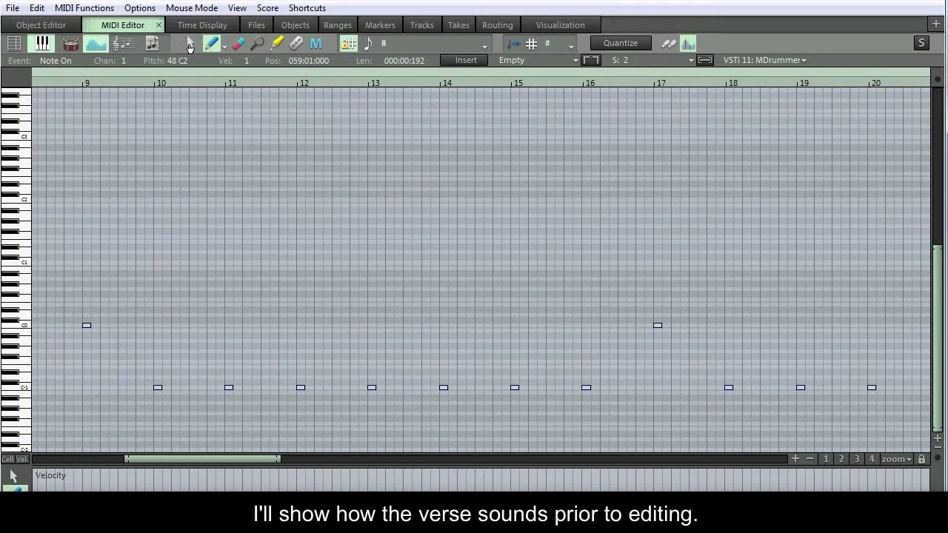
Raise the verse (bars 10–17) 3 semitones and transpose the chorus and bars 26–33 upward.
{"action": "left_click", "coordinate": [190, 46]}
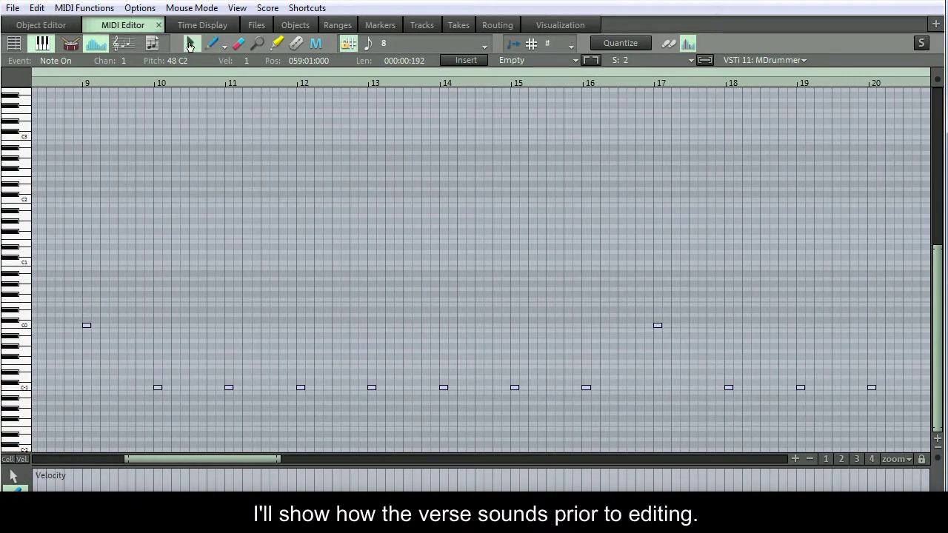
{"action": "left_click", "coordinate": [139, 82]}
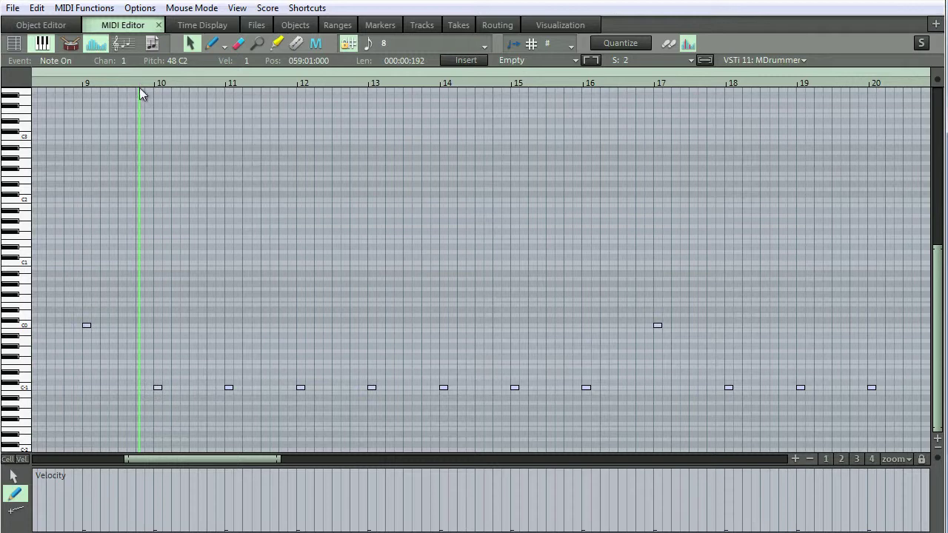
{"action": "left_click_drag", "start_coordinate": [141, 405], "coordinate": [670, 310]}
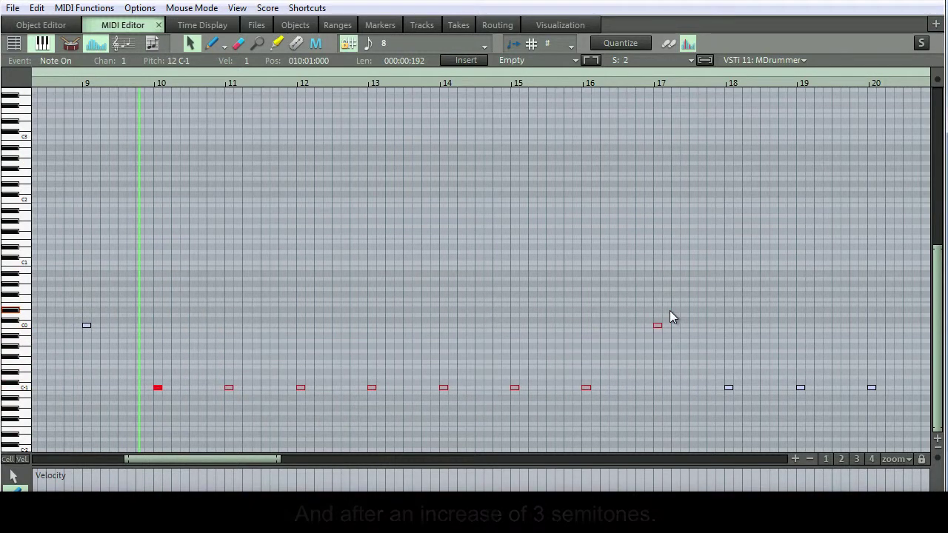
{"action": "key", "text": "Up"}
{"action": "key", "text": "Up"}
{"action": "key", "text": "Up"}
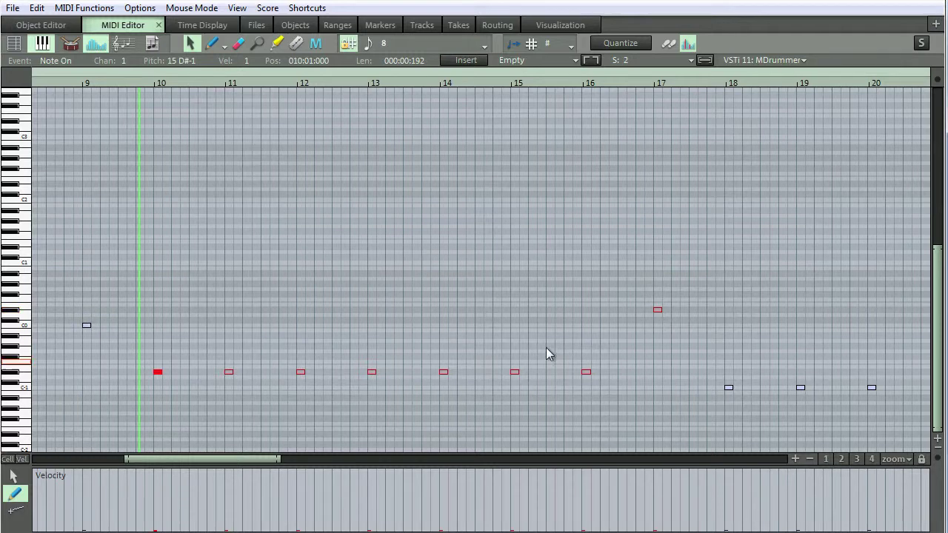
{"action": "left_click_drag", "start_coordinate": [269, 457], "coordinate": [367, 457]}
{"action": "left_click_drag", "start_coordinate": [142, 402], "coordinate": [667, 314]}
{"action": "key", "text": "Up"}
{"action": "key", "text": "Up"}
{"action": "key", "text": "Up"}
{"action": "key", "text": "Up"}
{"action": "key", "text": "Up"}
{"action": "key", "text": "Up"}
{"action": "key", "text": "Up"}
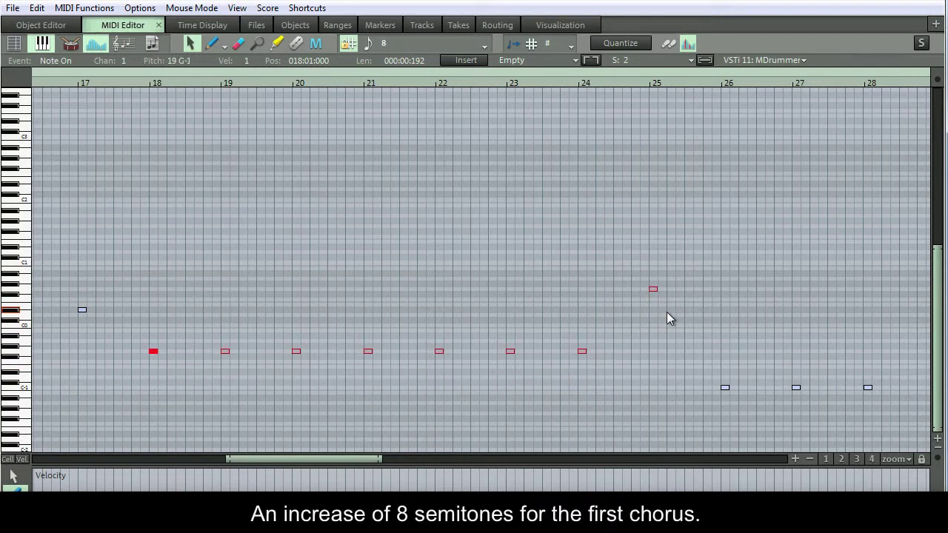
{"action": "left_click_drag", "start_coordinate": [380, 453], "coordinate": [485, 457]}
{"action": "left_click_drag", "start_coordinate": [92, 401], "coordinate": [619, 314]}
{"action": "key", "text": "Up"}
{"action": "key", "text": "Up"}
Raise the solo to 6 semitones, the second verse (bars 42–49) 4, and bars 50–59 10.
{"action": "key", "text": "Up"}
{"action": "key", "text": "Up"}
{"action": "key", "text": "Up"}
{"action": "key", "text": "Up"}
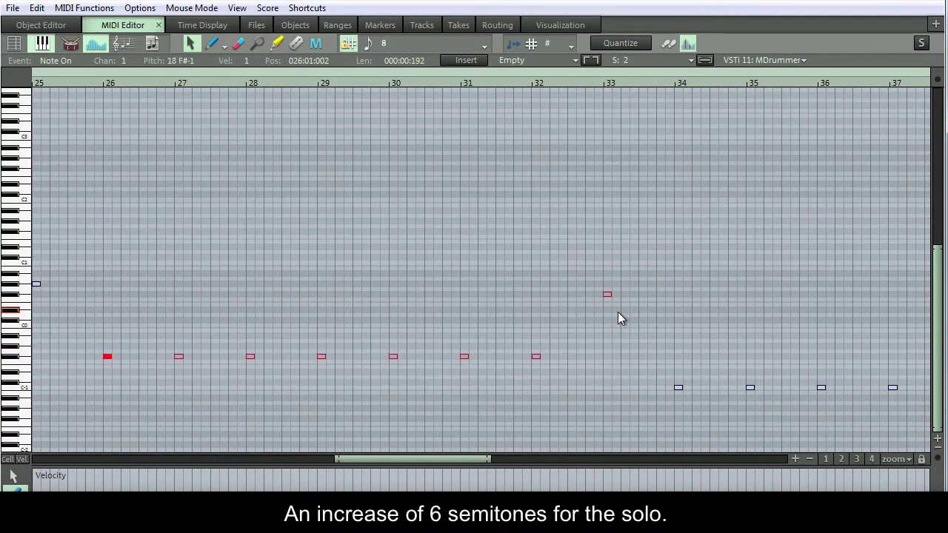
{"action": "left_click_drag", "start_coordinate": [465, 459], "coordinate": [570, 459]}
{"action": "left_click_drag", "start_coordinate": [99, 400], "coordinate": [619, 326]}
{"action": "key", "text": "Up"}
{"action": "key", "text": "Up"}
{"action": "key", "text": "Up"}
{"action": "key", "text": "Up"}
{"action": "key", "text": "Up"}
{"action": "key", "text": "Up"}
{"action": "key", "text": "Up"}
{"action": "key", "text": "Up"}
{"action": "key", "text": "Up"}
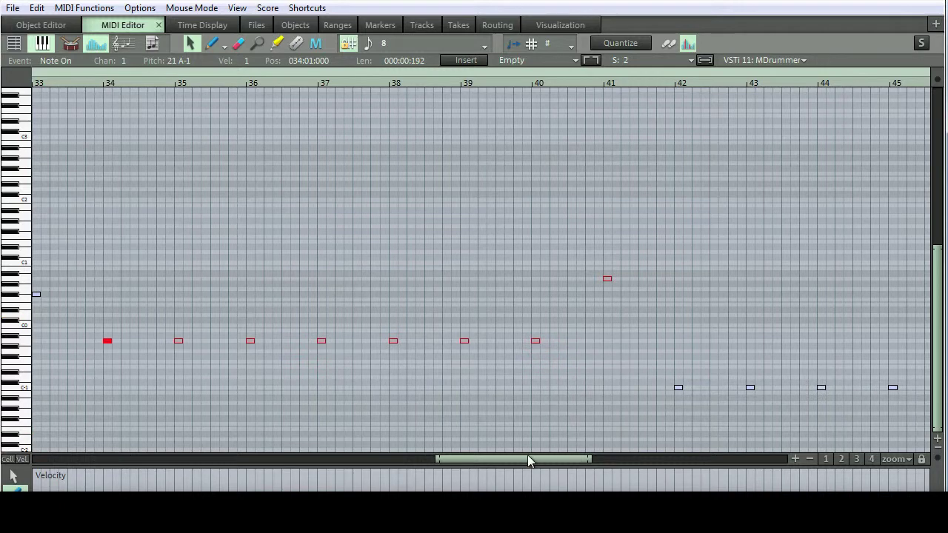
{"action": "left_click_drag", "start_coordinate": [527, 459], "coordinate": [625, 459]}
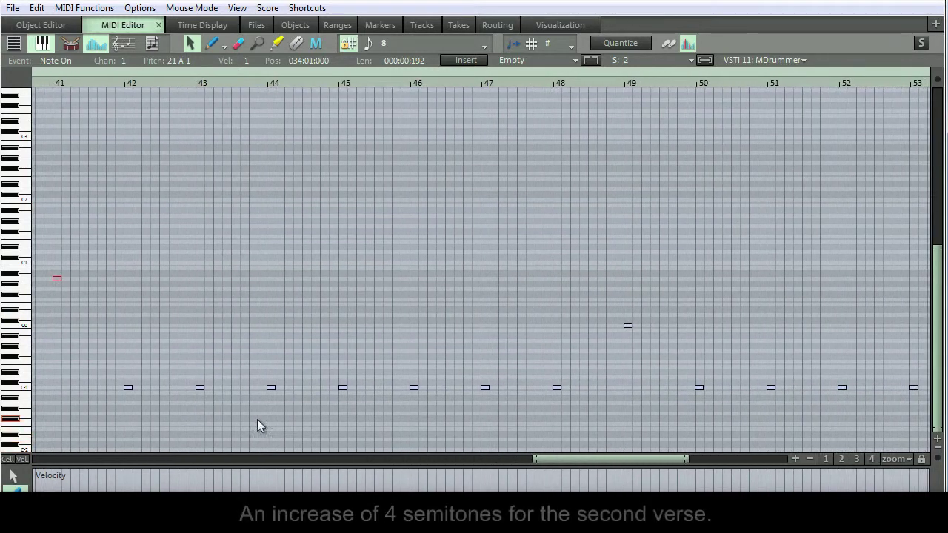
{"action": "left_click_drag", "start_coordinate": [111, 400], "coordinate": [649, 320]}
{"action": "key", "text": "Up"}
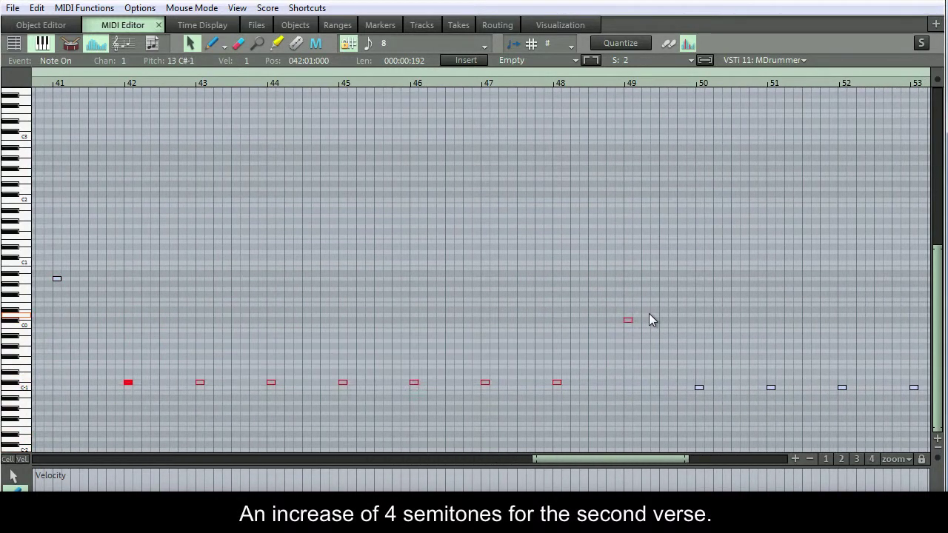
{"action": "key", "text": "Up"}
{"action": "key", "text": "Up"}
{"action": "key", "text": "Up"}
{"action": "left_click_drag", "start_coordinate": [609, 458], "coordinate": [721, 459]}
{"action": "left_click_drag", "start_coordinate": [275, 398], "coordinate": [810, 196]}
{"action": "key", "text": "Up"}
{"action": "key", "text": "Up"}
{"action": "key", "text": "Up"}
{"action": "key", "text": "Up"}
{"action": "key", "text": "Up"}
{"action": "key", "text": "Up"}
{"action": "key", "text": "Up"}
{"action": "key", "text": "Up"}
{"action": "key", "text": "Up"}
{"action": "key", "text": "Up"}
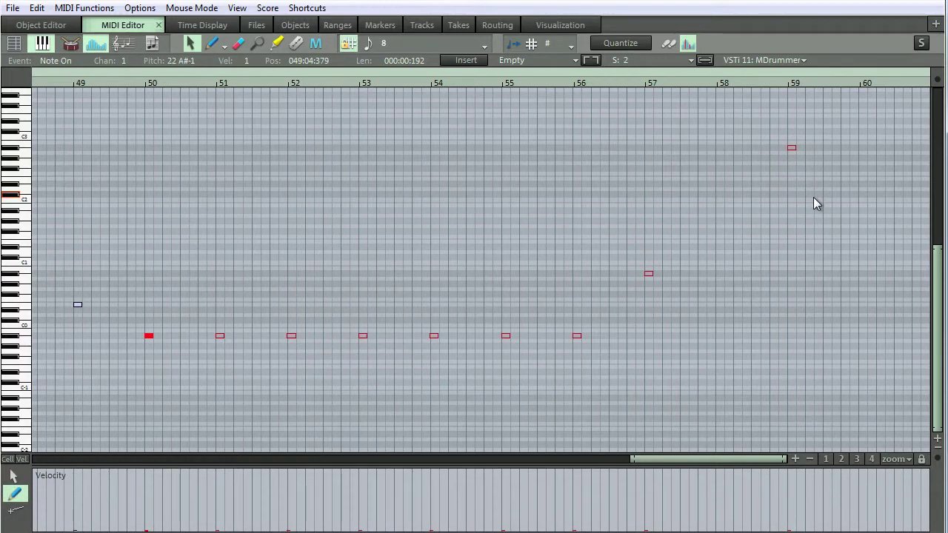
{"action": "left_click_drag", "start_coordinate": [739, 456], "coordinate": [313, 455]}
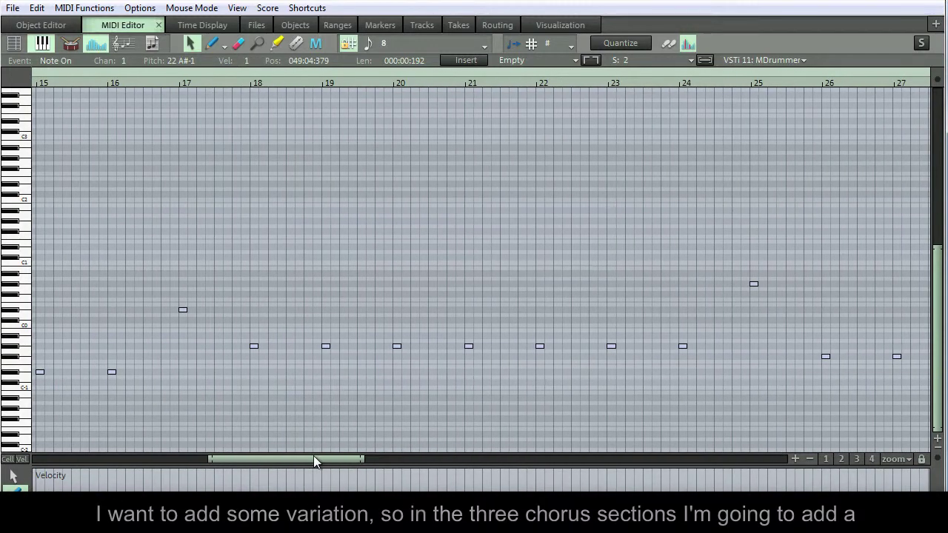
Draw C3 stop notes near bars 50.5 and 51.5 and an A#0 note at bar 55.
{"action": "key", "text": "2"}
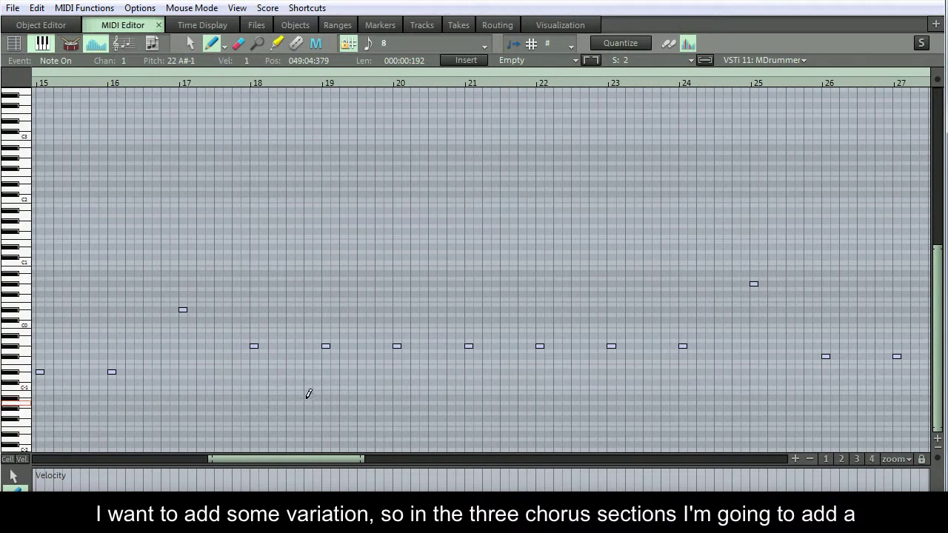
{"action": "left_click", "coordinate": [290, 136]}
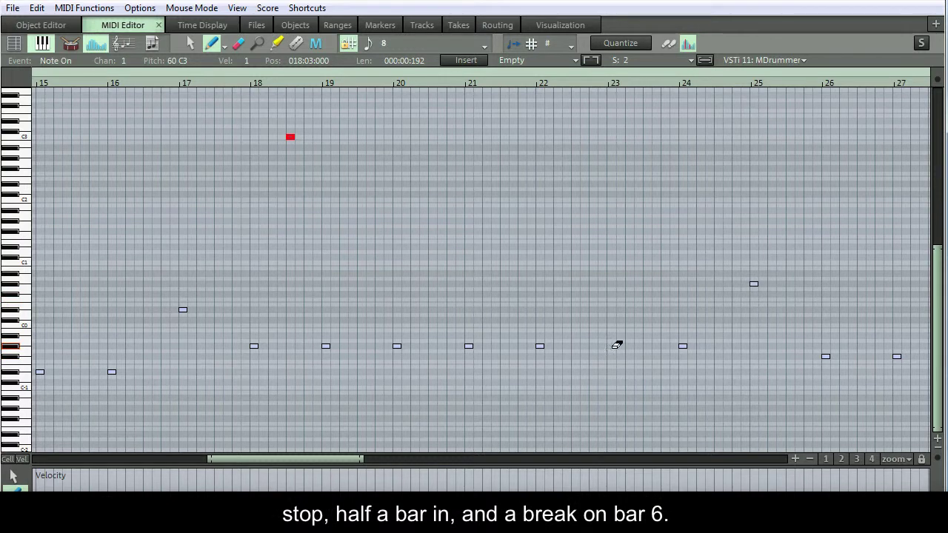
{"action": "left_click", "coordinate": [608, 284]}
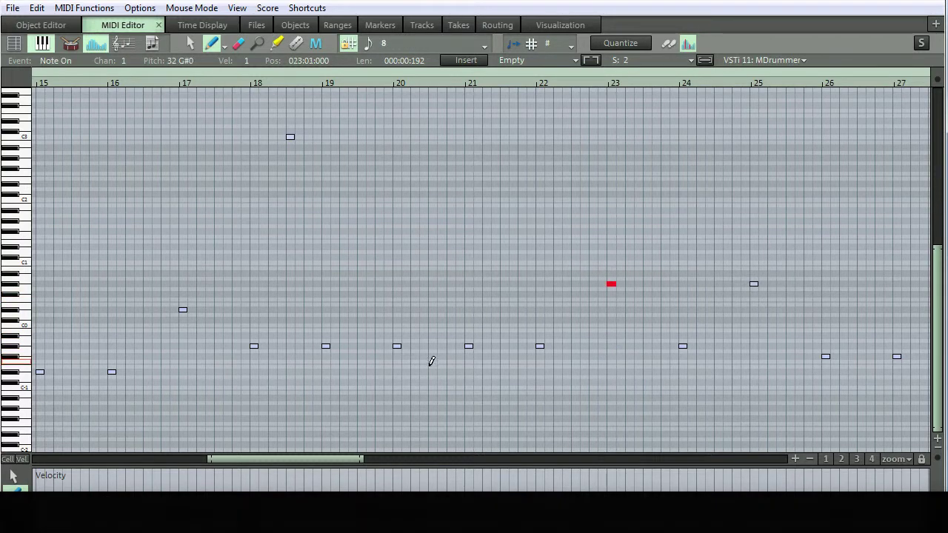
{"action": "left_click_drag", "start_coordinate": [341, 455], "coordinate": [552, 460]}
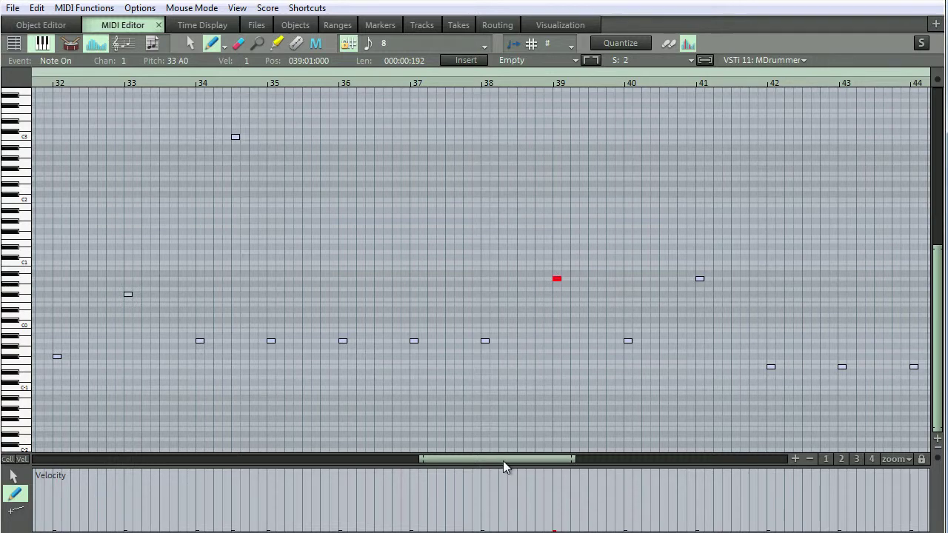
{"action": "left_click_drag", "start_coordinate": [502, 461], "coordinate": [712, 438]}
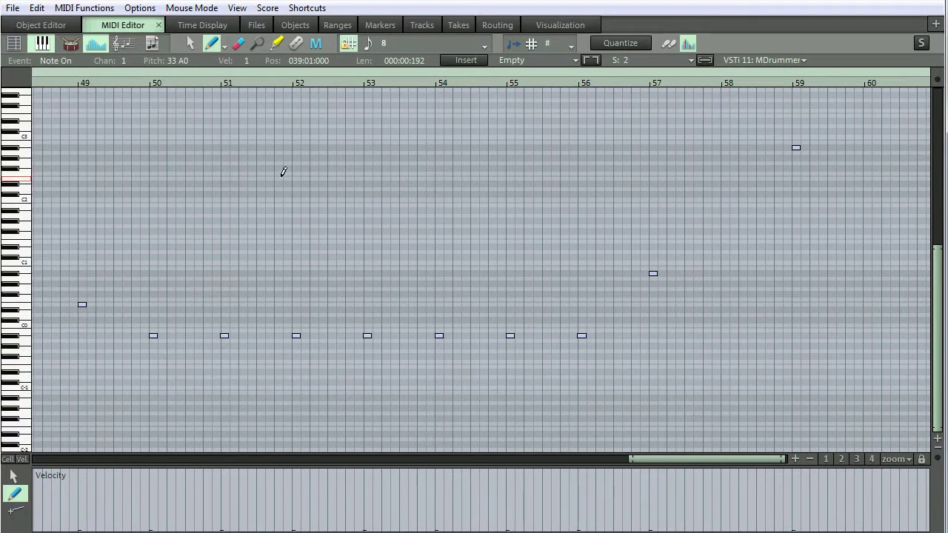
{"action": "left_click", "coordinate": [188, 136]}
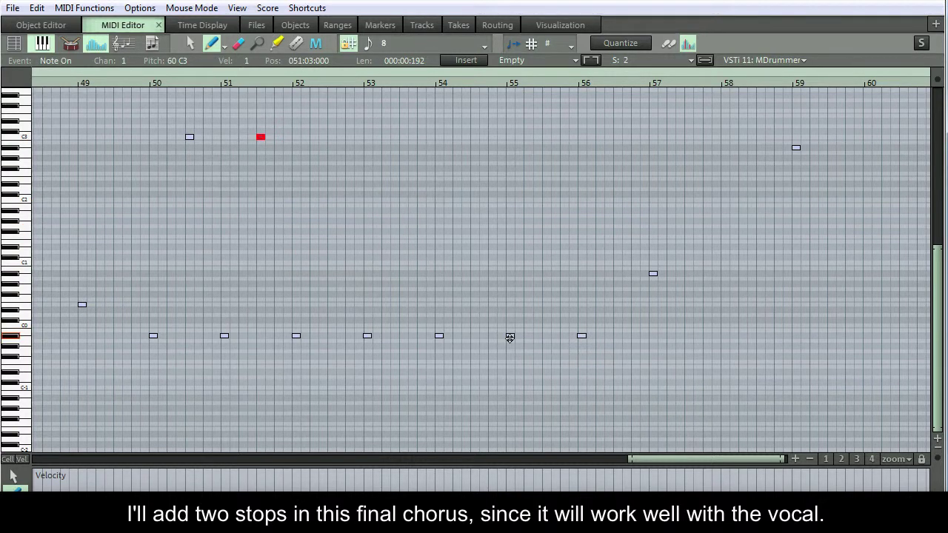
{"action": "left_click", "coordinate": [510, 273]}
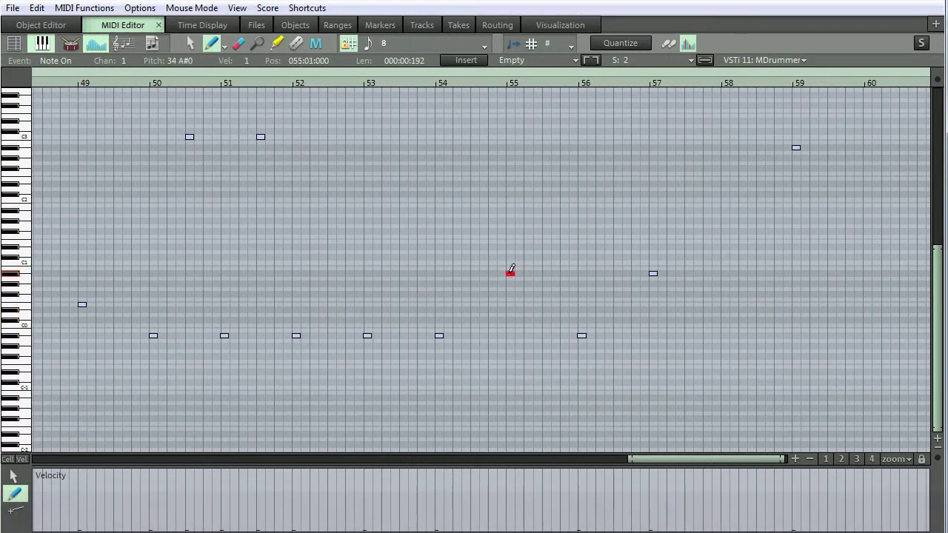
{"action": "left_click_drag", "start_coordinate": [655, 461], "coordinate": [31, 461]}
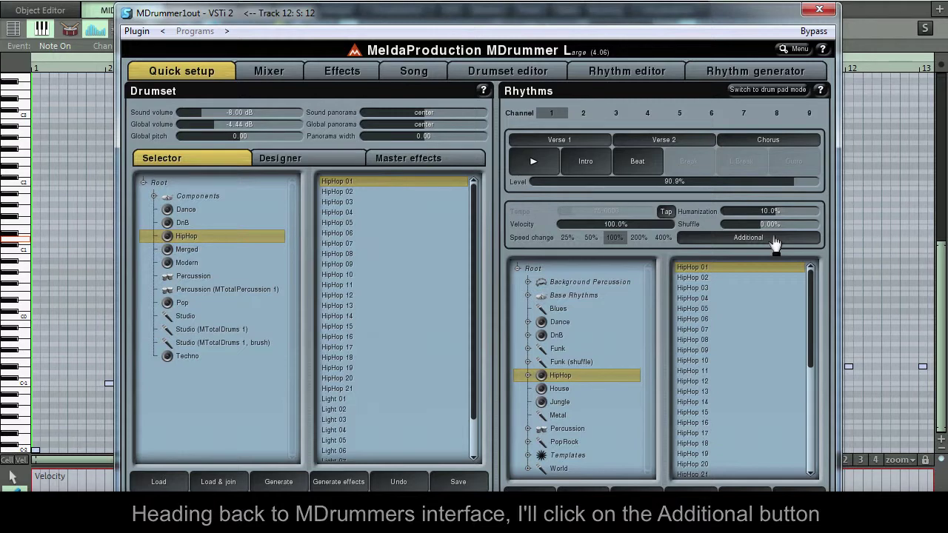
Turn off Random loops in MDrummer's additional rhythm properties and move the plugin aside.
{"action": "left_click", "coordinate": [773, 240]}
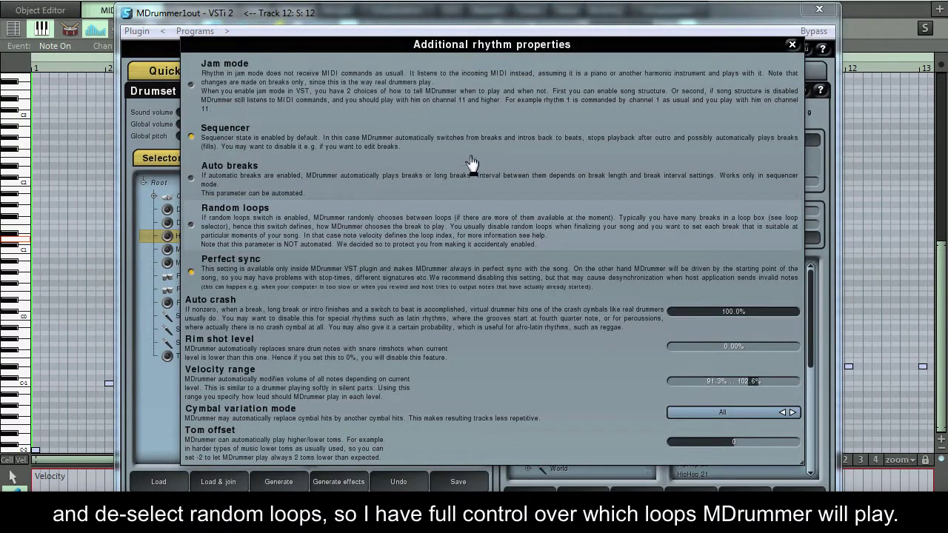
{"action": "left_click", "coordinate": [792, 45]}
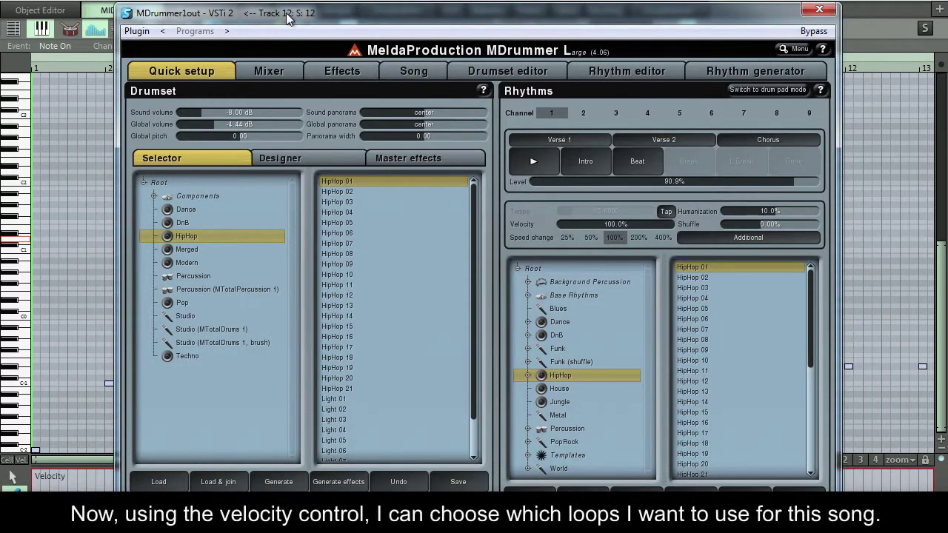
{"action": "left_click_drag", "start_coordinate": [287, 17], "coordinate": [947, 37]}
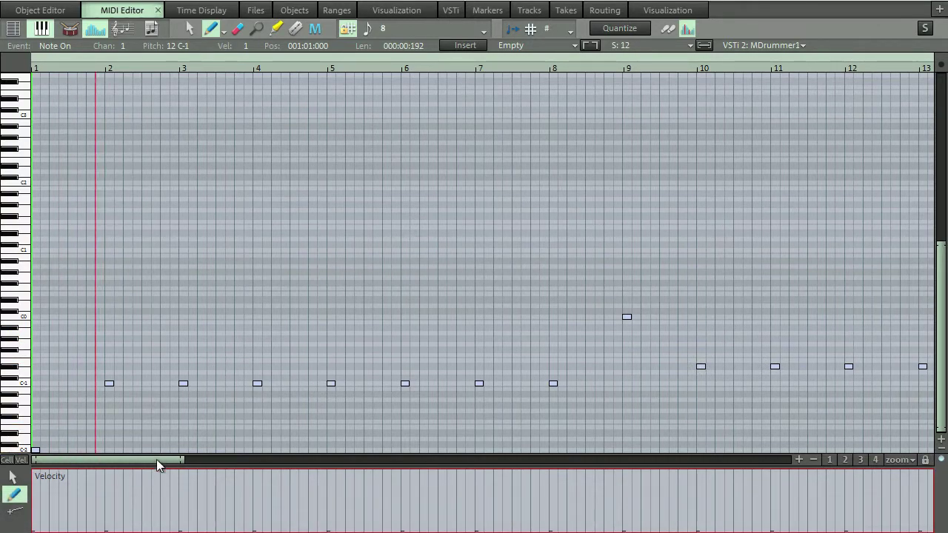
Set the velocity of the loop-select note at bar 25, auditioning from before bar 23.
{"action": "left_click_drag", "start_coordinate": [157, 459], "coordinate": [377, 451]}
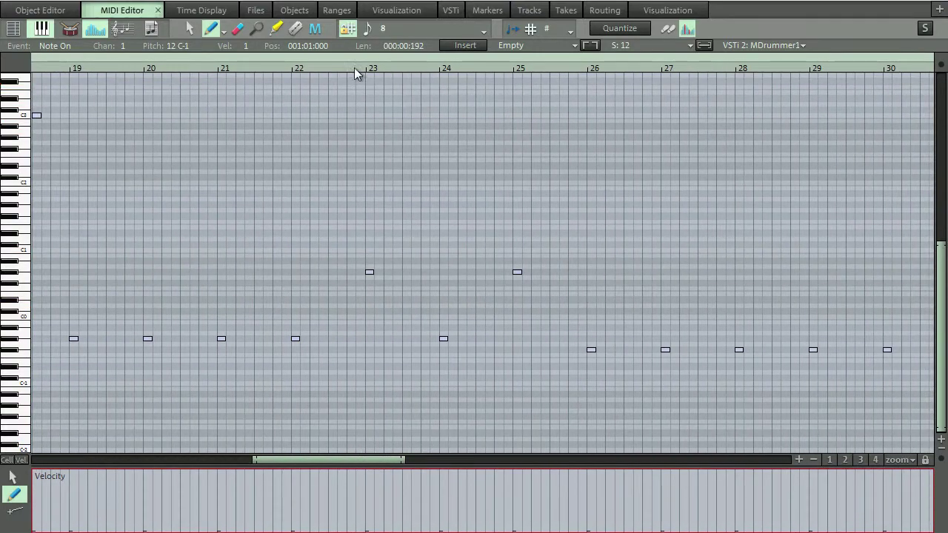
{"action": "left_click", "coordinate": [354, 67]}
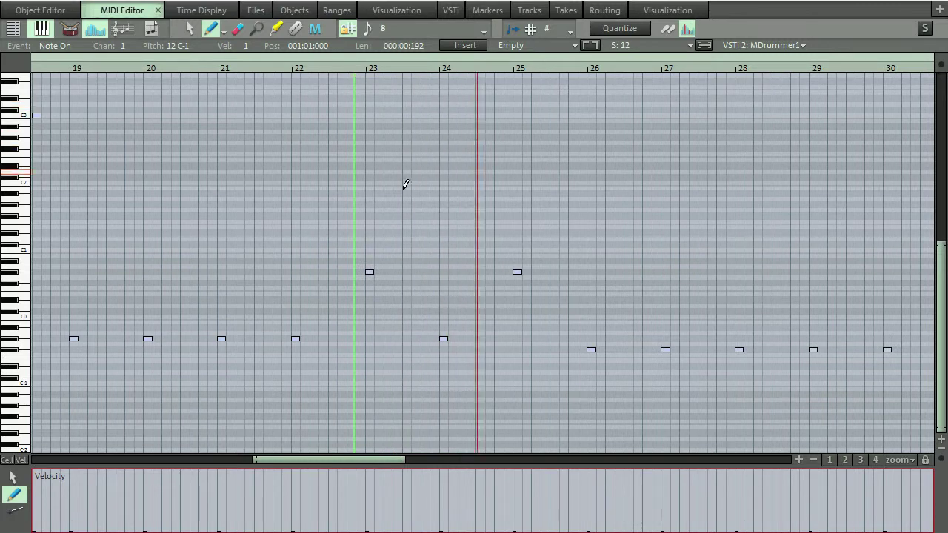
{"action": "left_click", "coordinate": [517, 496]}
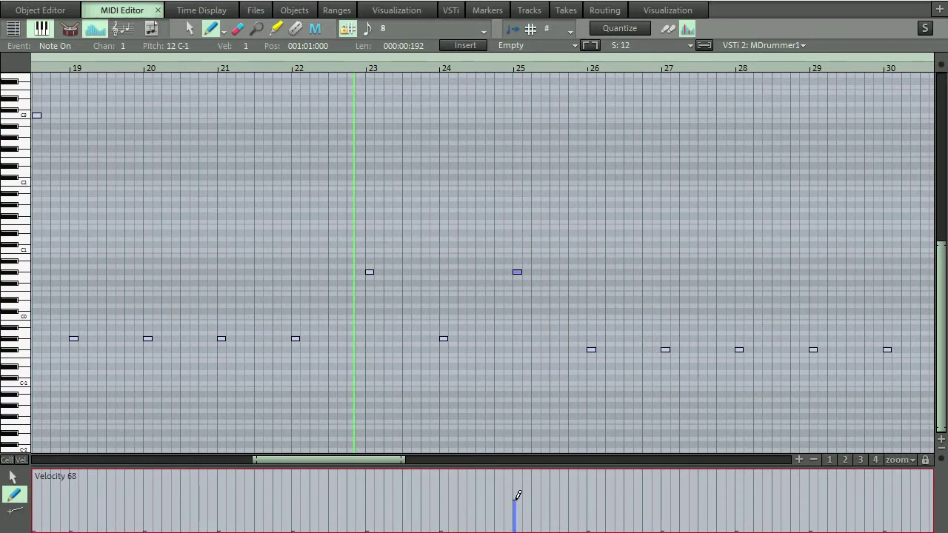
{"action": "left_click", "coordinate": [497, 70]}
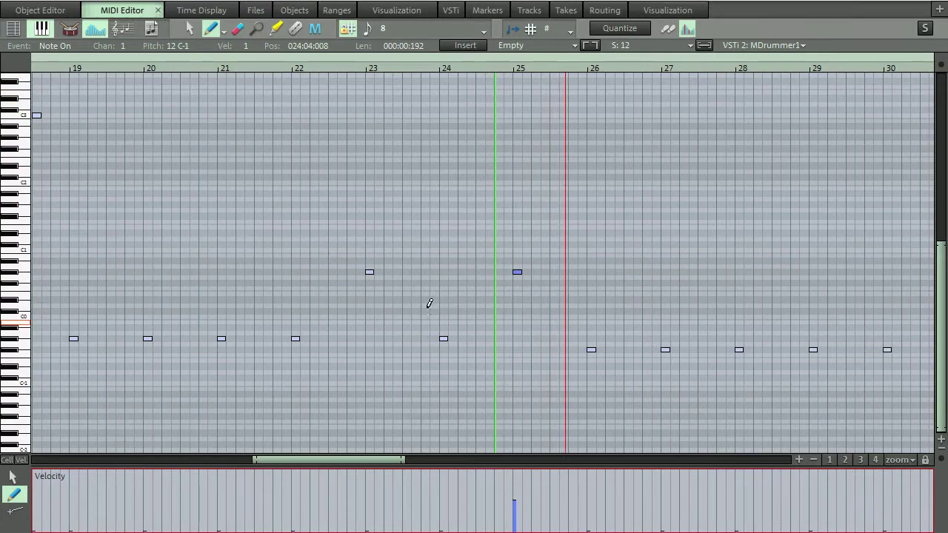
{"action": "left_click_drag", "start_coordinate": [366, 460], "coordinate": [568, 460]}
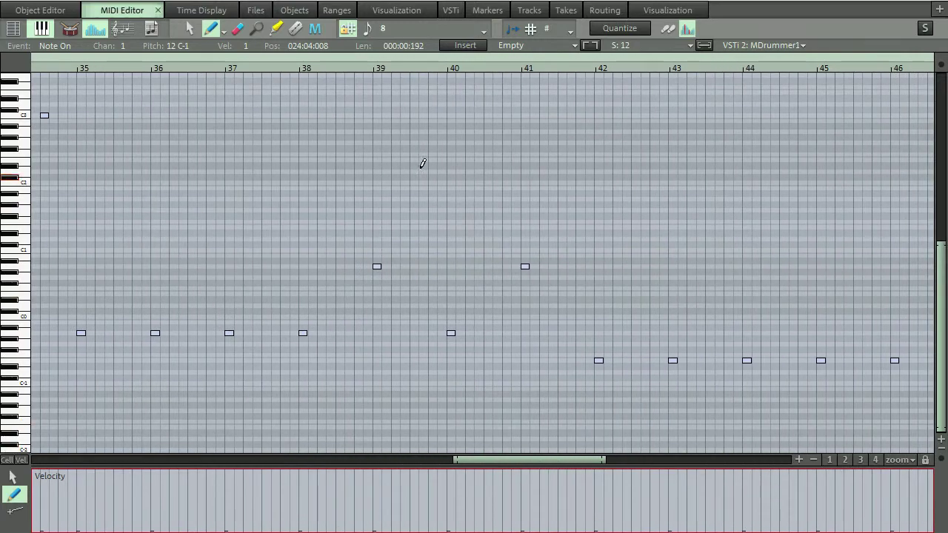
Audition the loops selected at bars 39 and 41.
{"action": "left_click", "coordinate": [361, 69]}
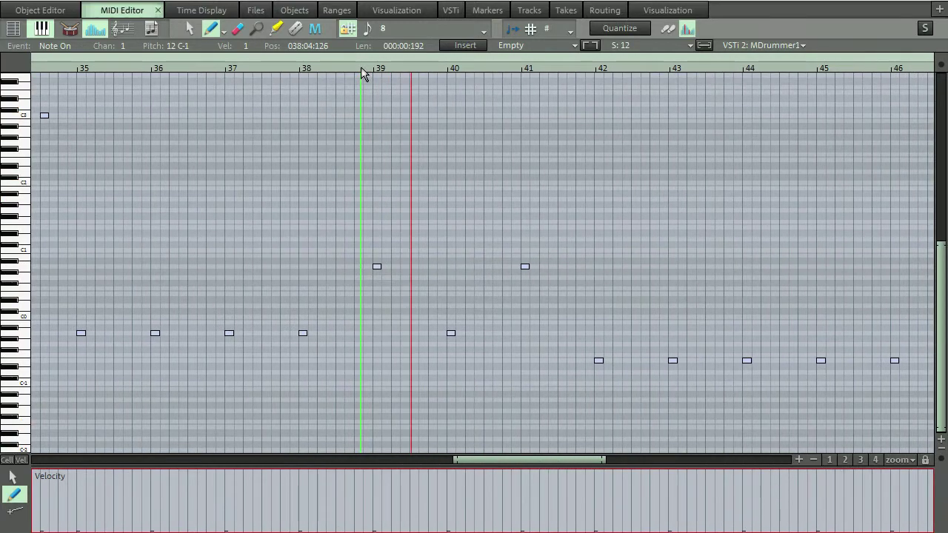
{"action": "key", "text": "space"}
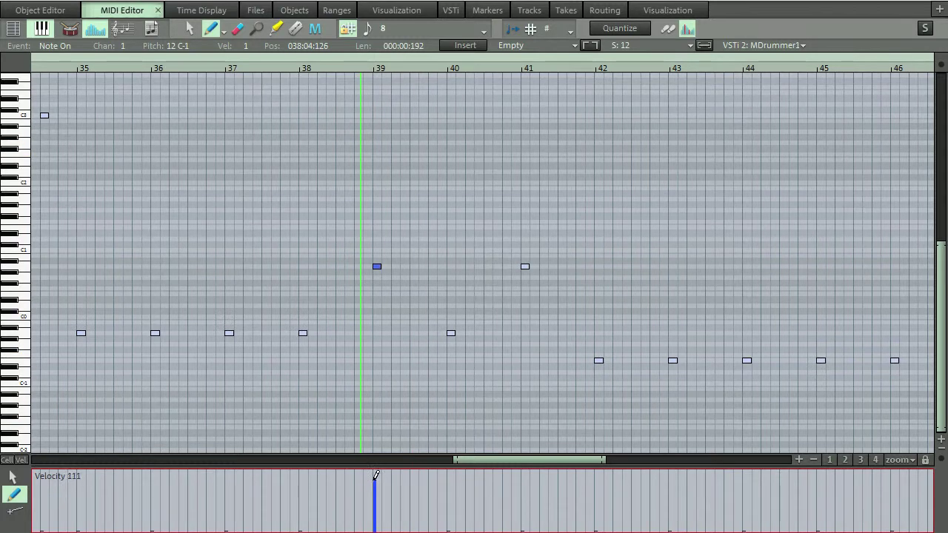
{"action": "key", "text": "space"}
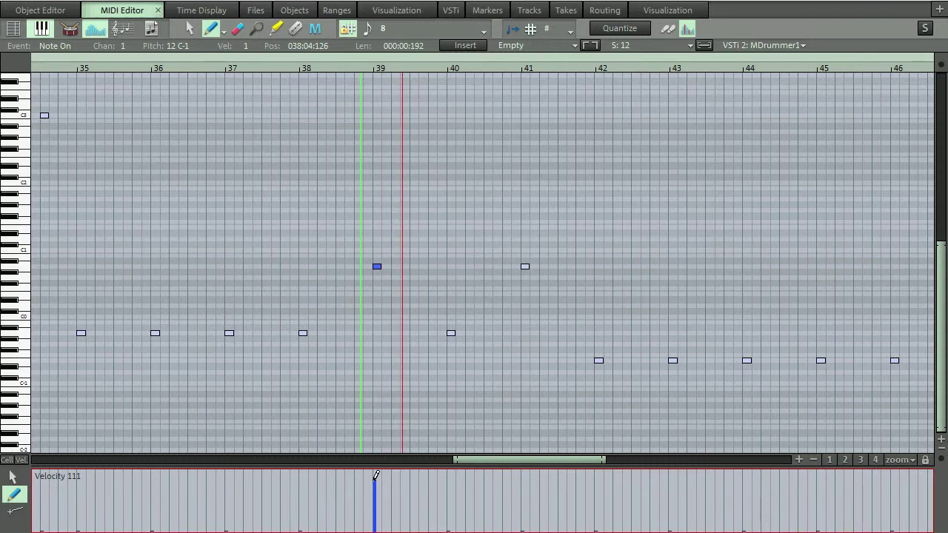
{"action": "key", "text": "space"}
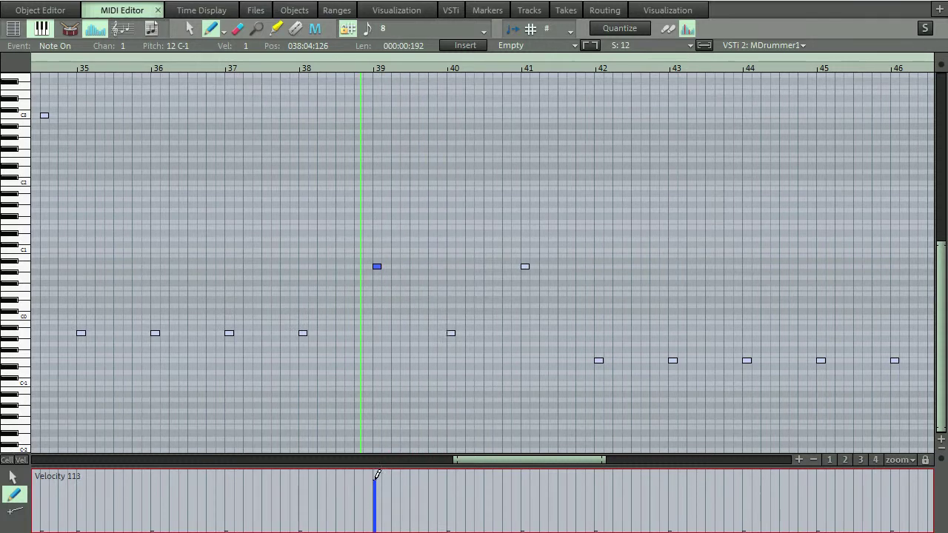
{"action": "left_click", "coordinate": [505, 72]}
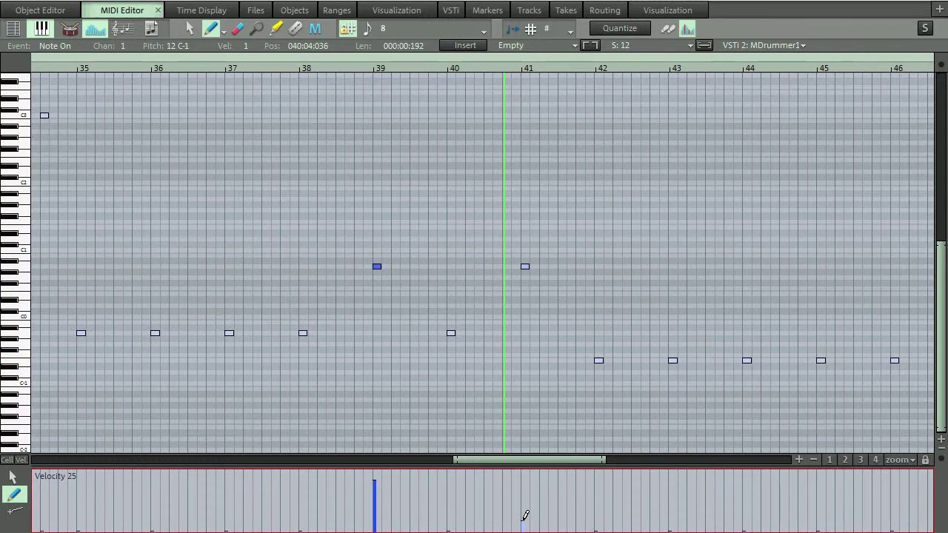
{"action": "key", "text": "space"}
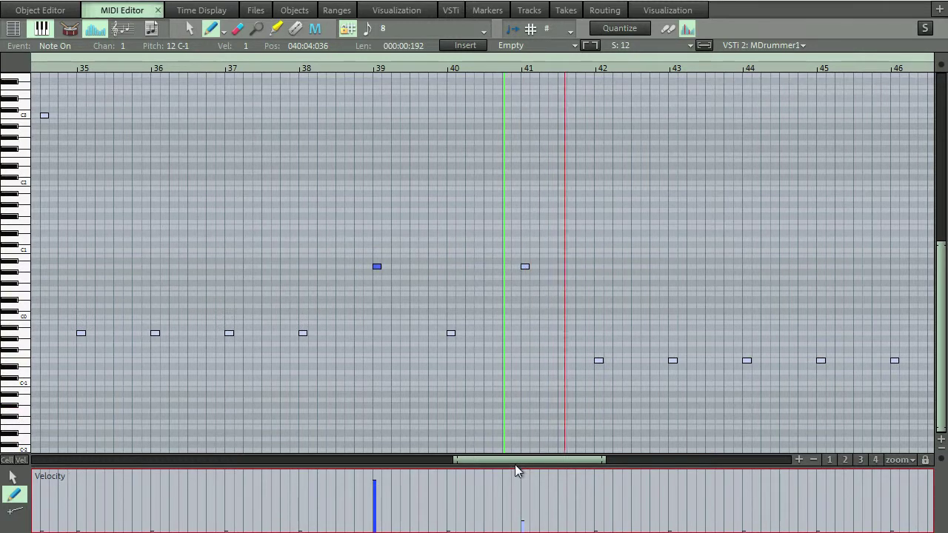
{"action": "left_click_drag", "start_coordinate": [513, 460], "coordinate": [693, 453]}
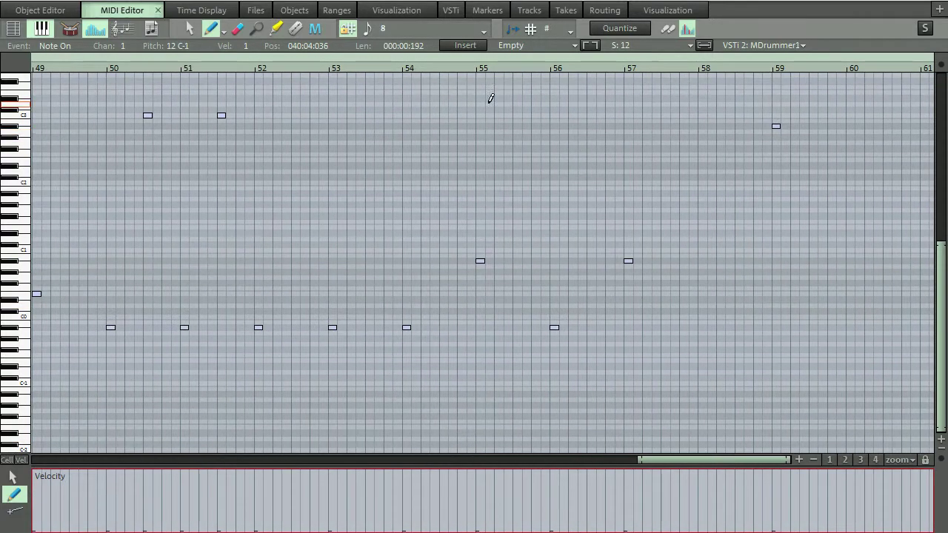
Audition the bar 55 loop at new and lower velocities, then play the loop at bar 57.
{"action": "left_click", "coordinate": [465, 69]}
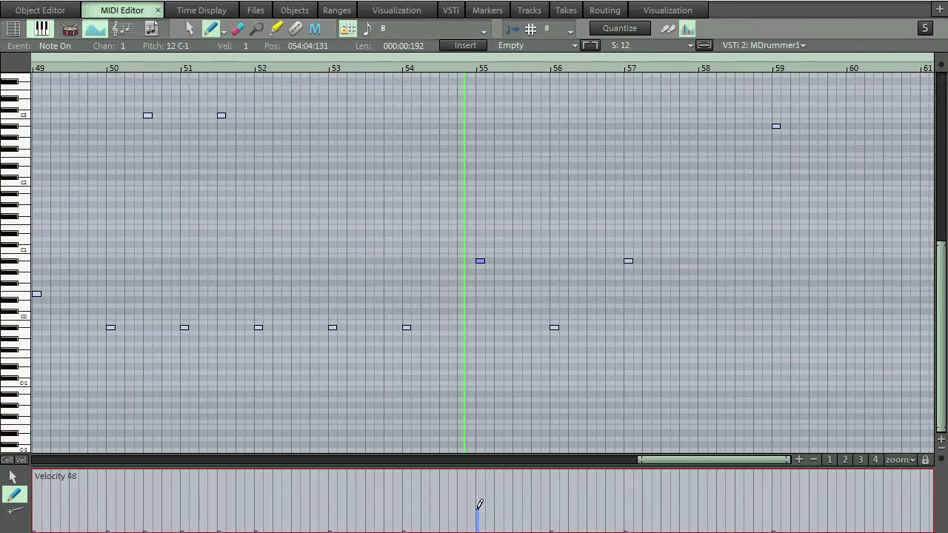
{"action": "key", "text": "space"}
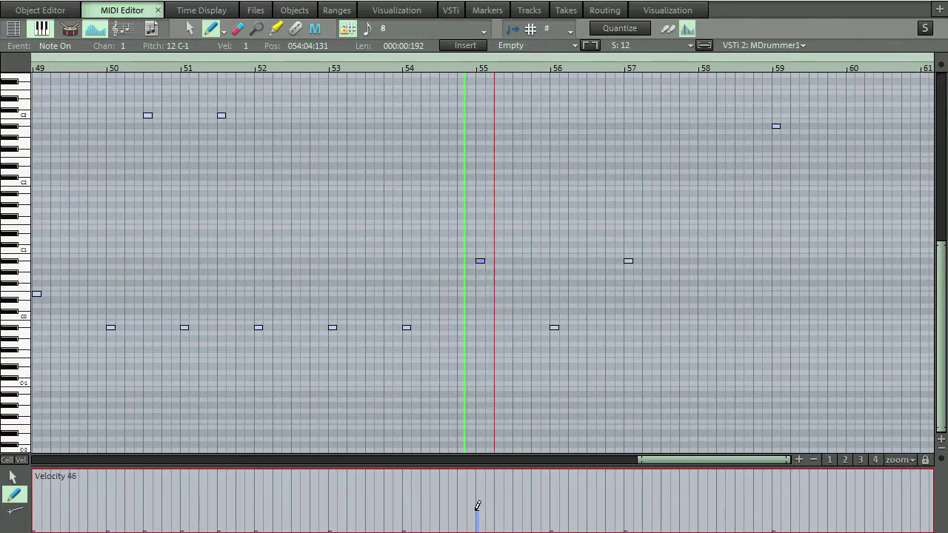
{"action": "key", "text": "space"}
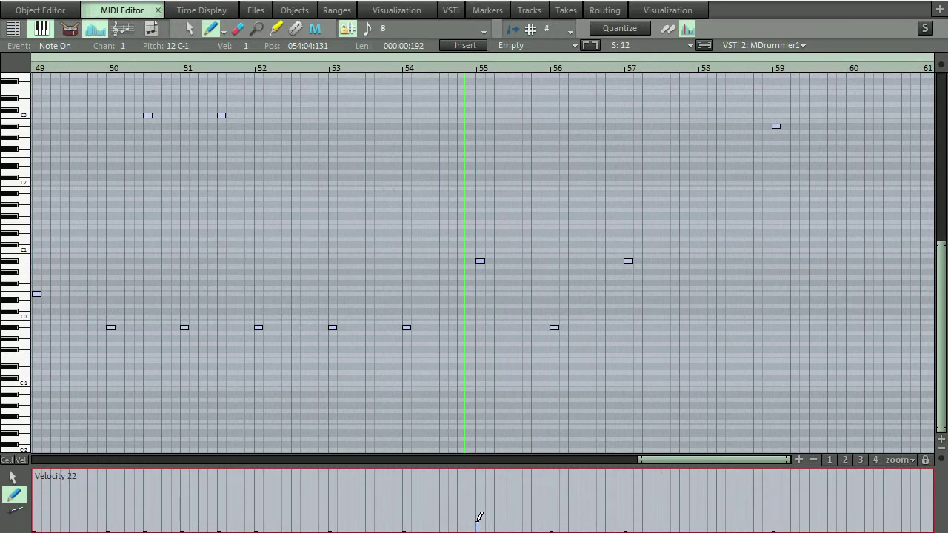
{"action": "key", "text": "space"}
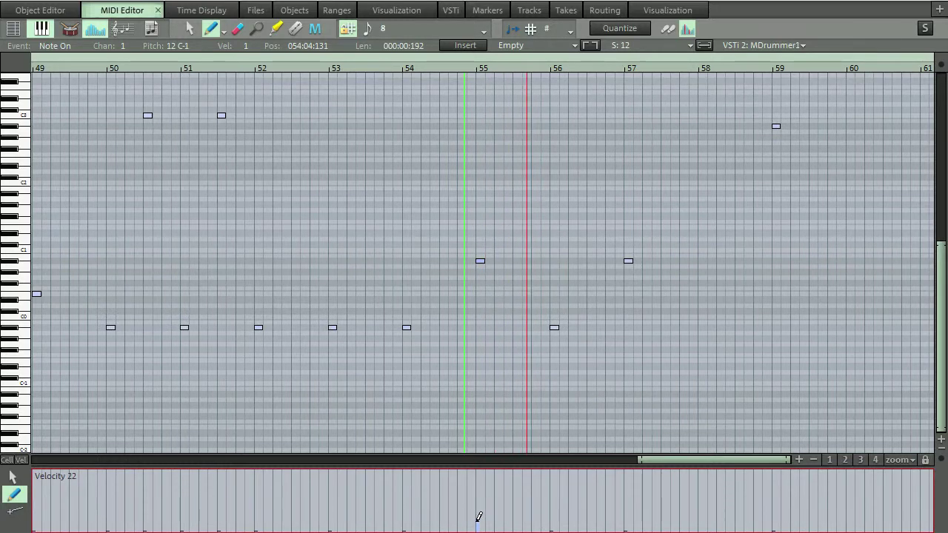
{"action": "key", "text": "space"}
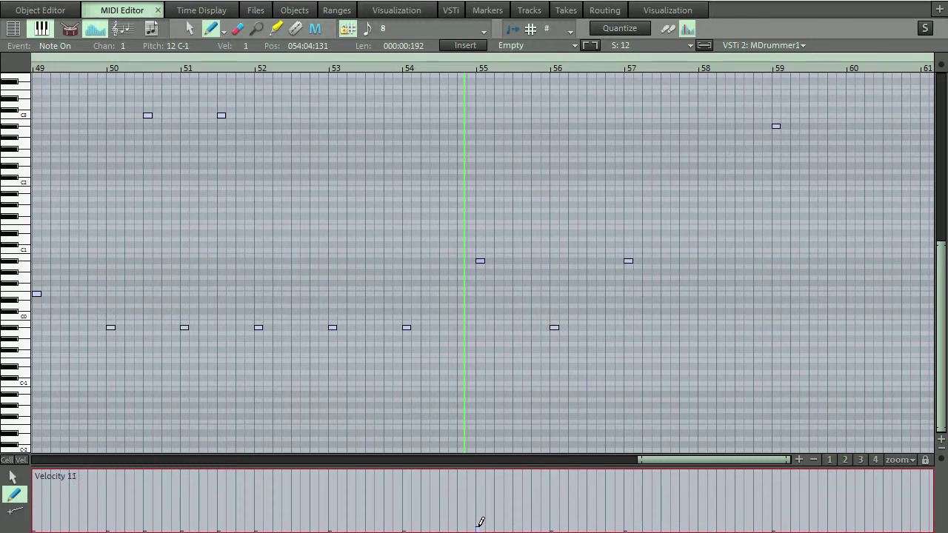
{"action": "key", "text": "space"}
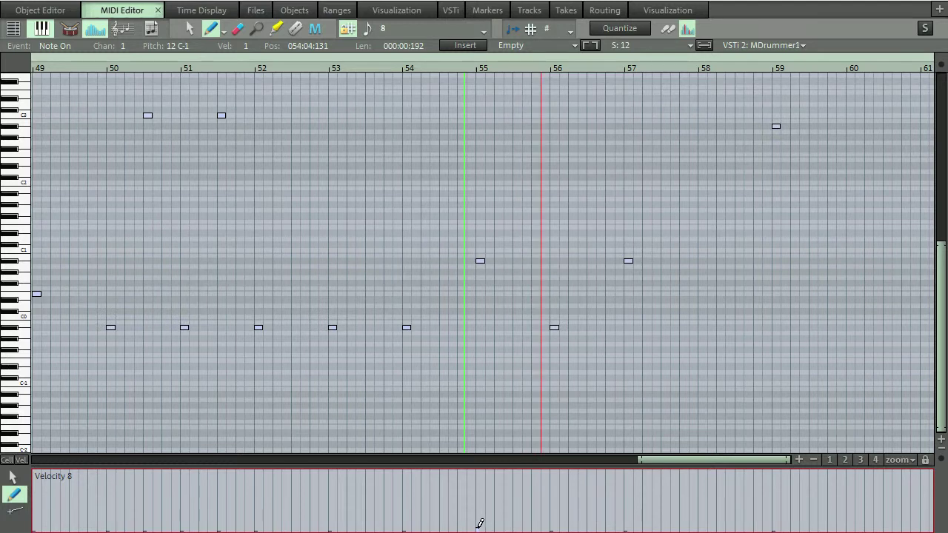
{"action": "key", "text": "space"}
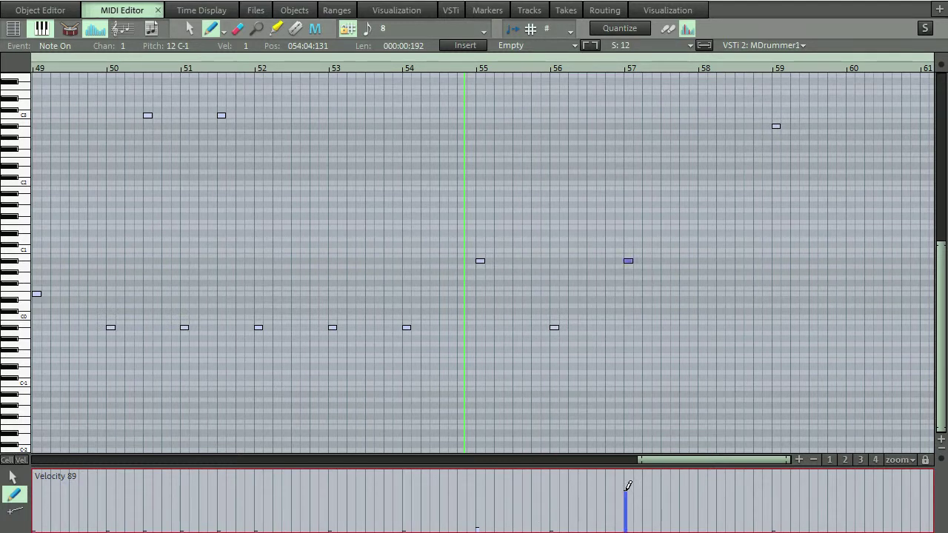
{"action": "left_click", "coordinate": [617, 74]}
{"action": "key", "text": "space"}
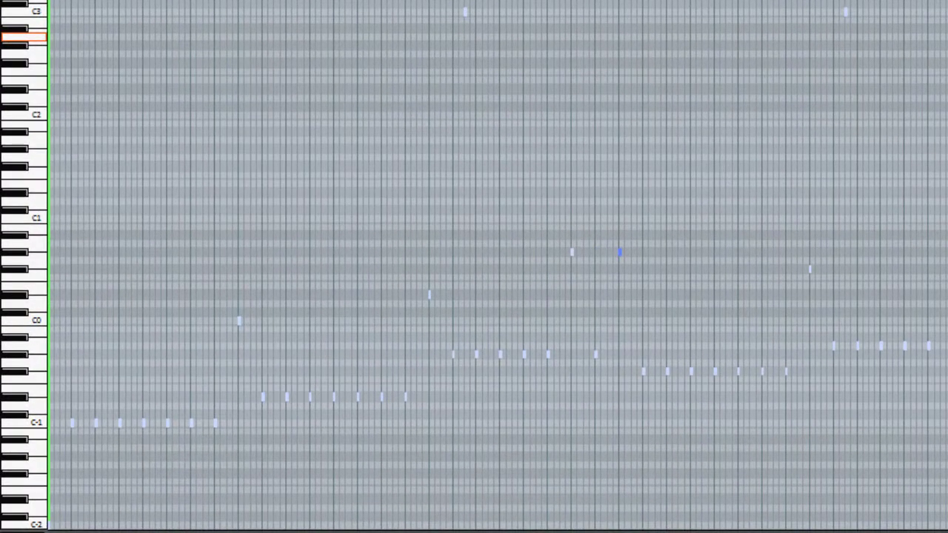
{"action": "key", "text": "space"}
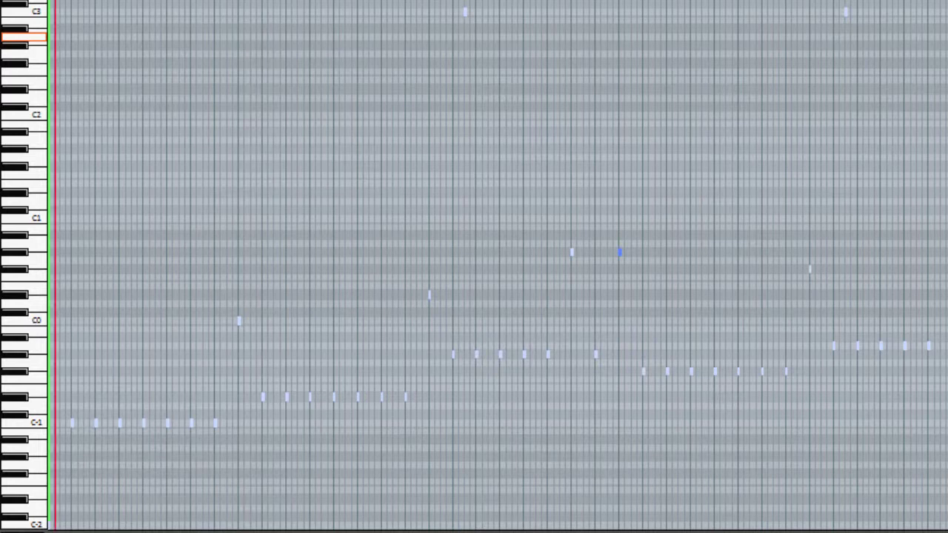